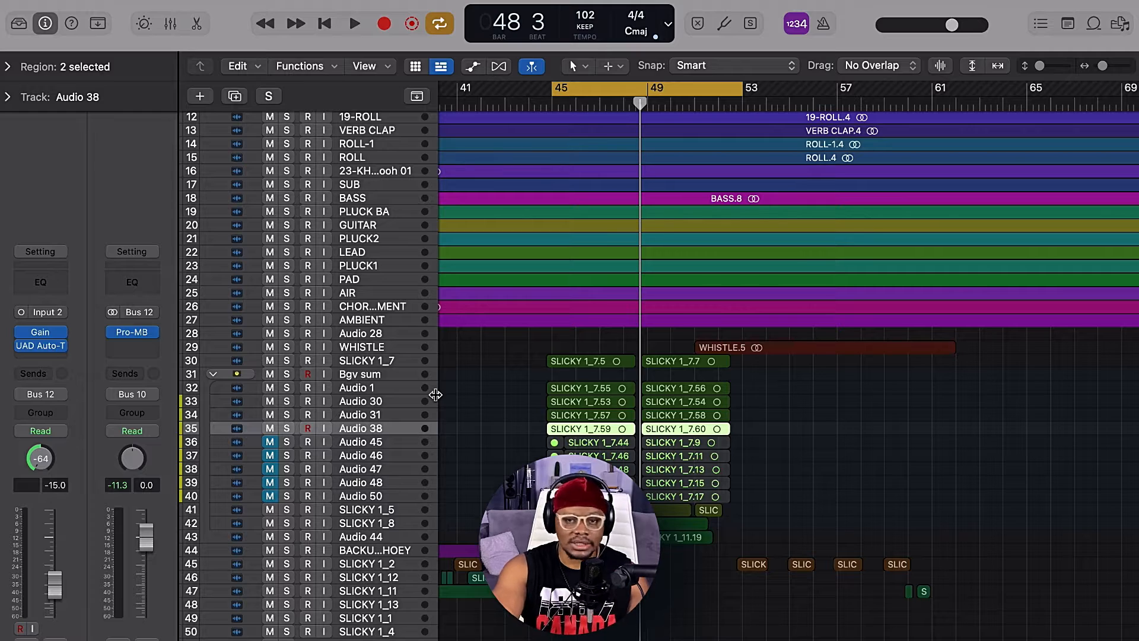
# Step: Select the Audio 1 track and play back the looped section to audition the background vocals
pyautogui.press('Up')
pyautogui.press('Up')
pyautogui.press('Up')
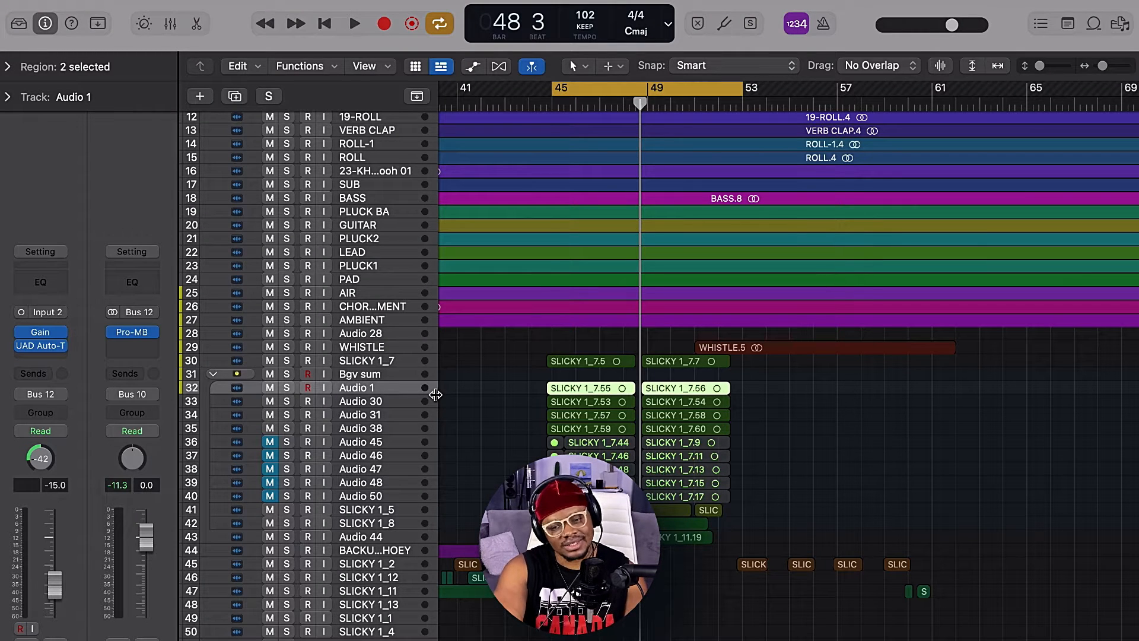
pyautogui.press('space')
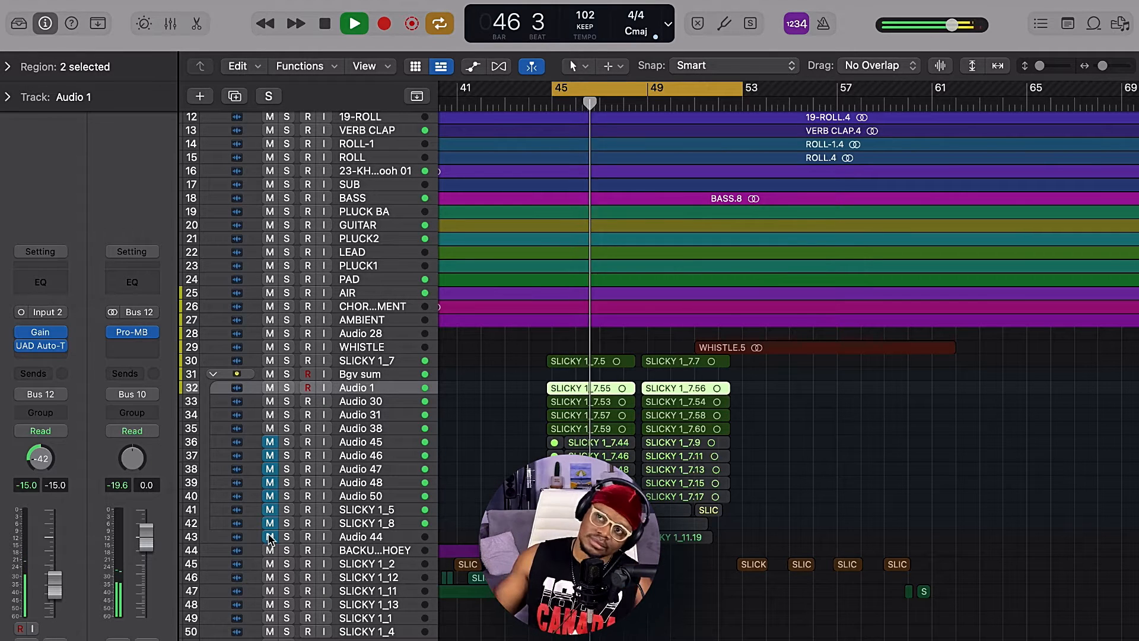
pyautogui.press('space')
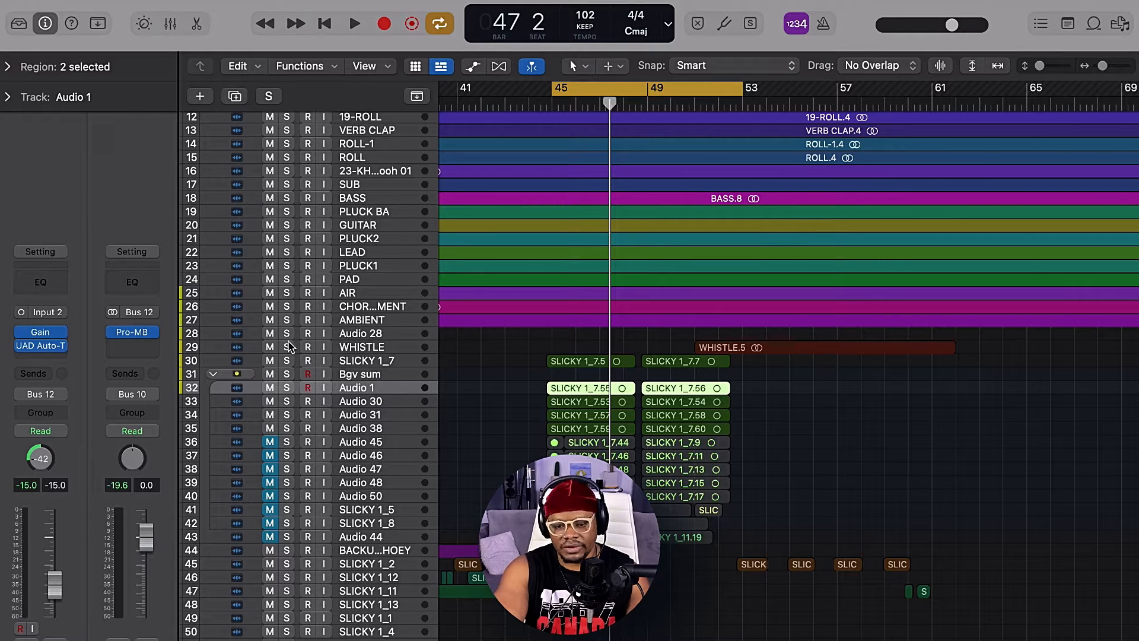
# Step: Show the region parameters and set the two Audio 1 regions to Fine Tune +11 and Delay +13 ticks
pyautogui.click(9, 67)
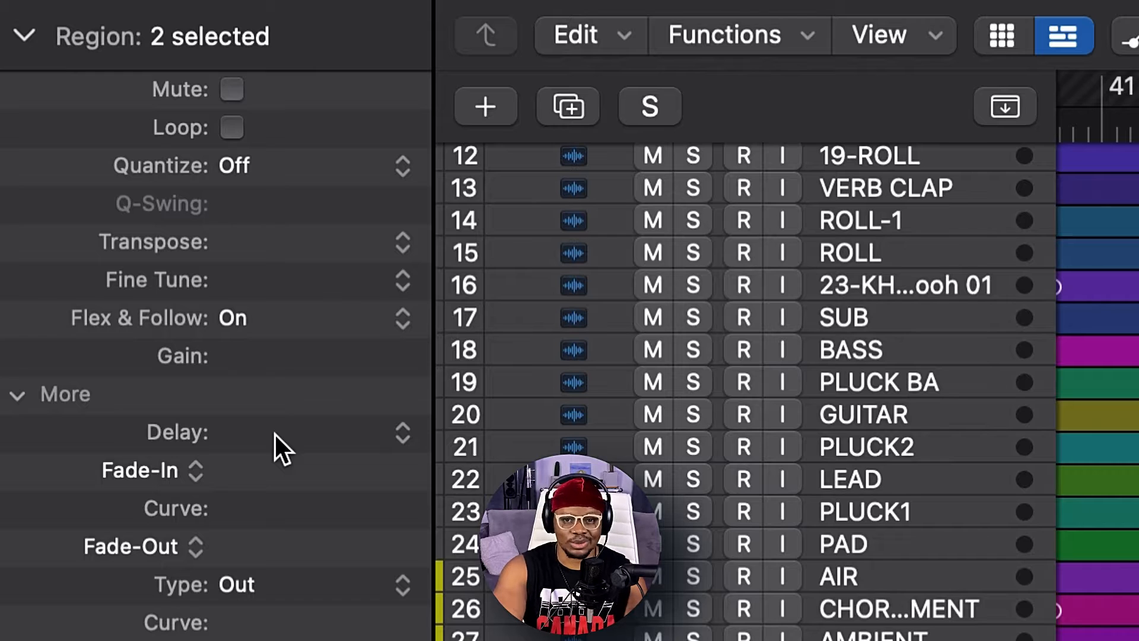
pyautogui.moveTo(275, 434)
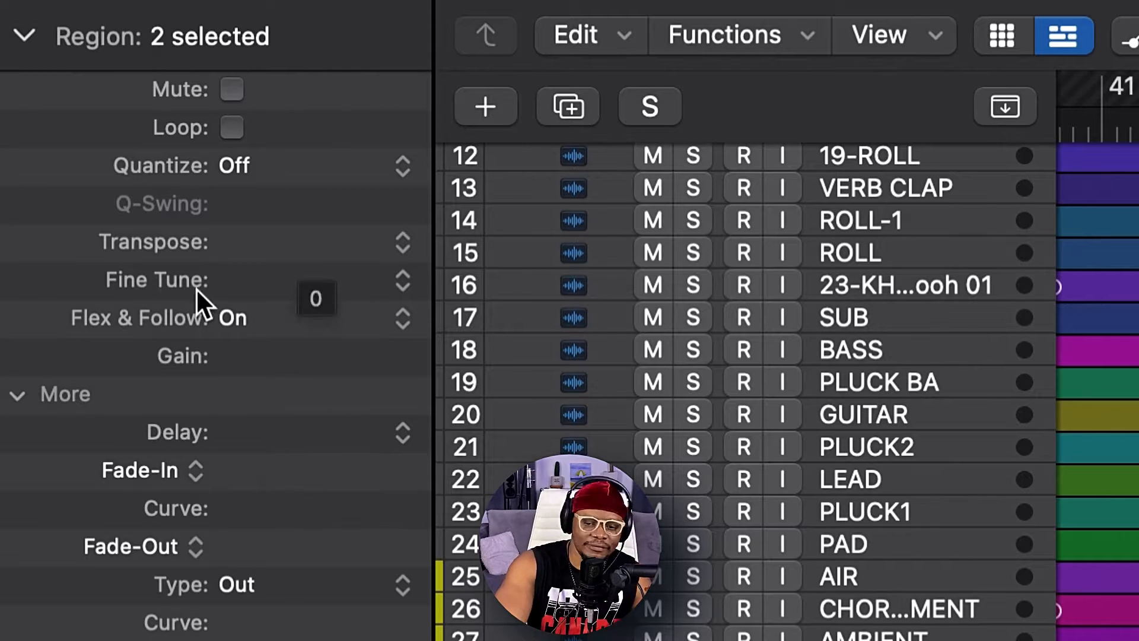
pyautogui.doubleClick(278, 283)
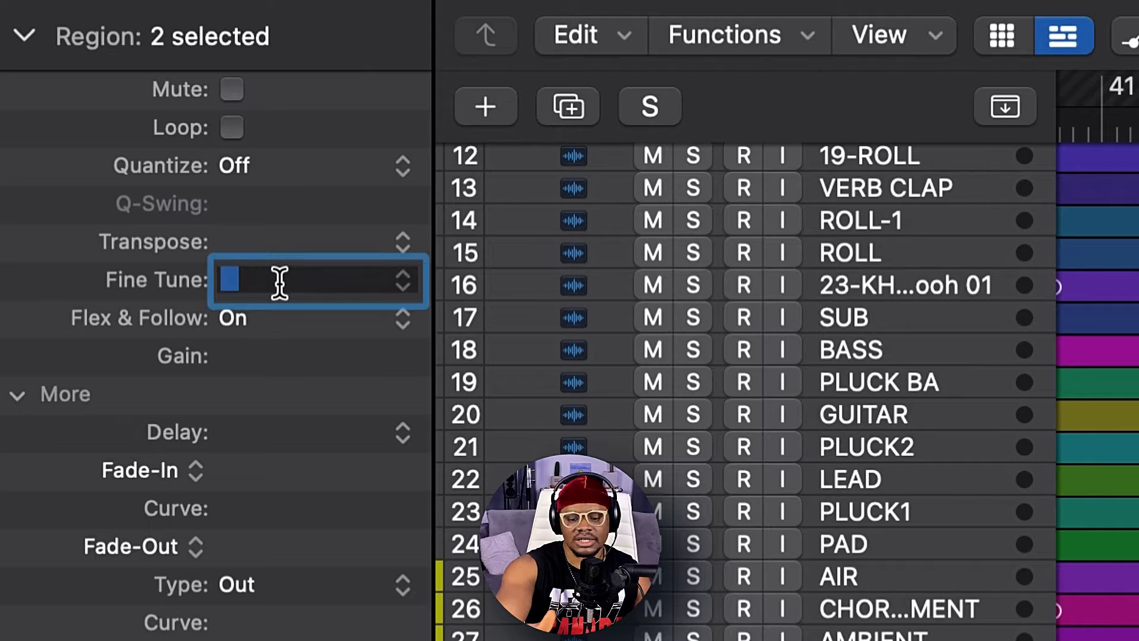
pyautogui.write('11')
pyautogui.press('Return')
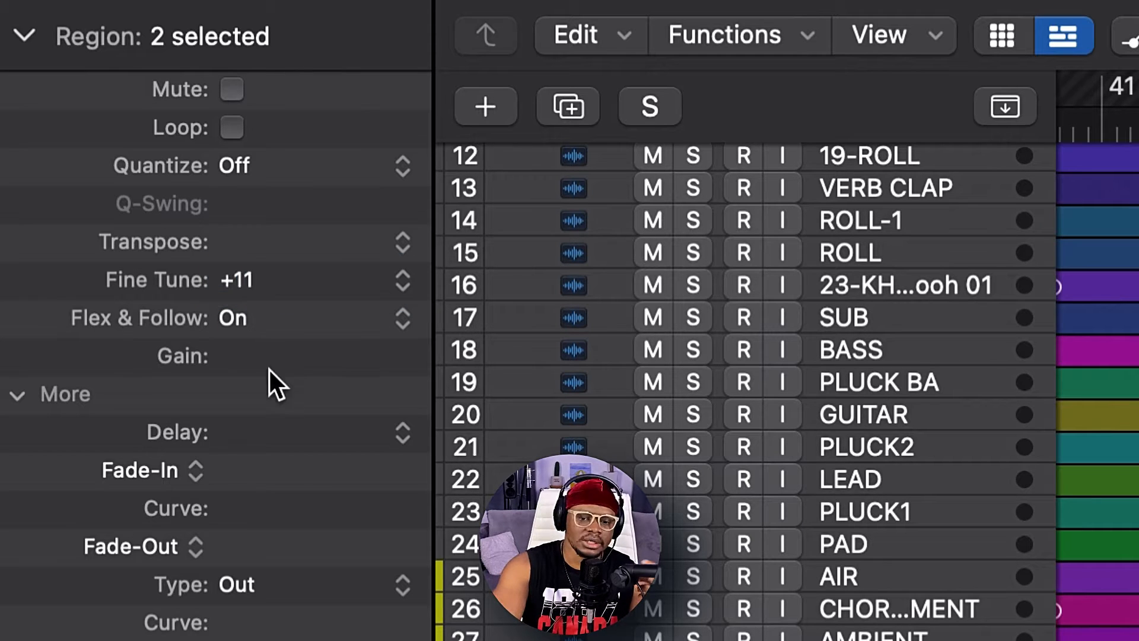
pyautogui.doubleClick(270, 439)
pyautogui.write('13')
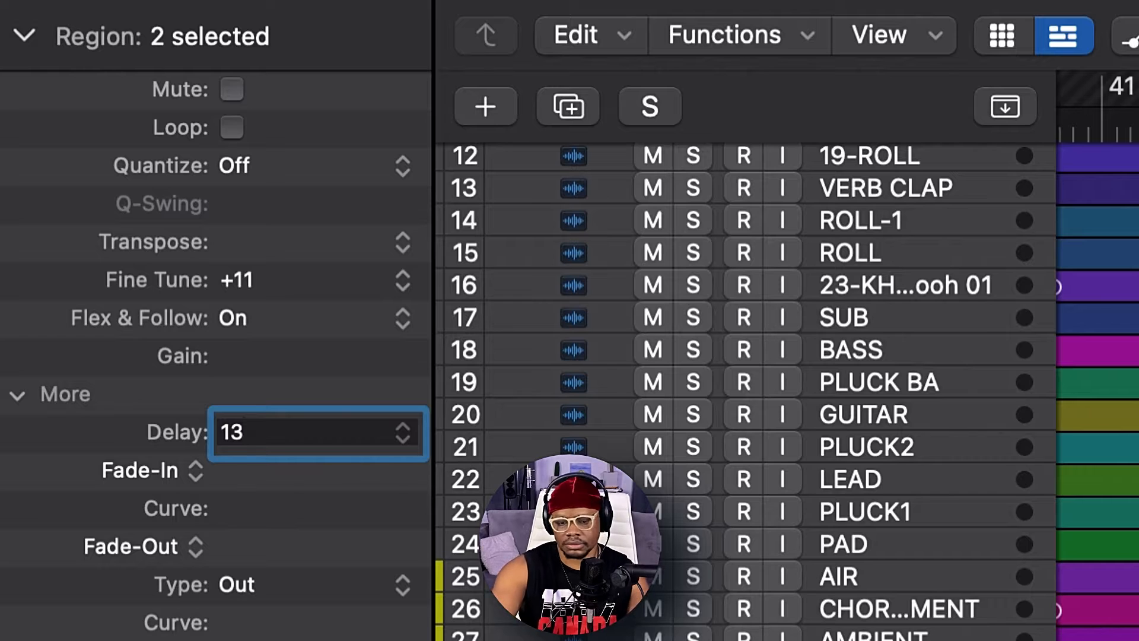
pyautogui.press('Return')
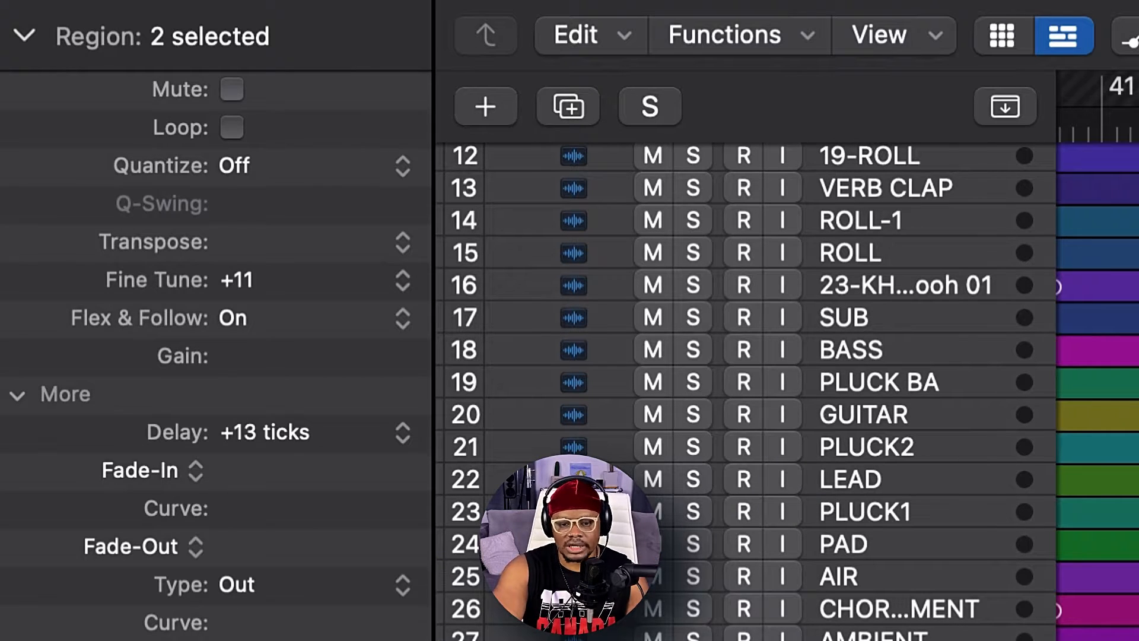
# Step: Set the two regions on the Audio 30 track to Fine Tune -11 and Delay -14 ticks
pyautogui.doubleClick(286, 279)
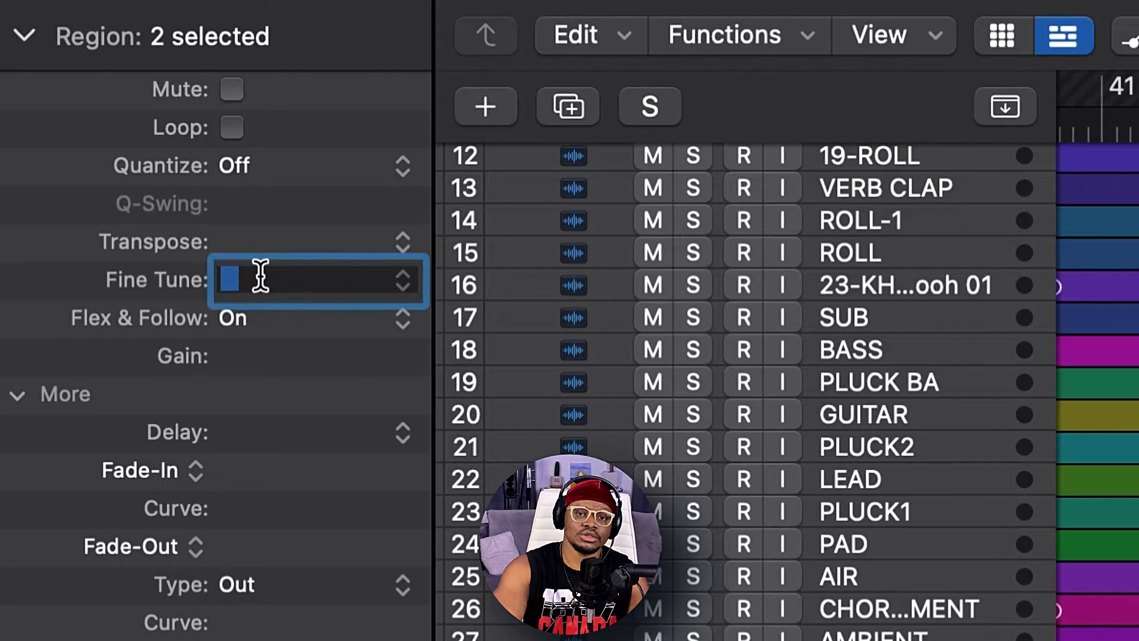
pyautogui.write('-11')
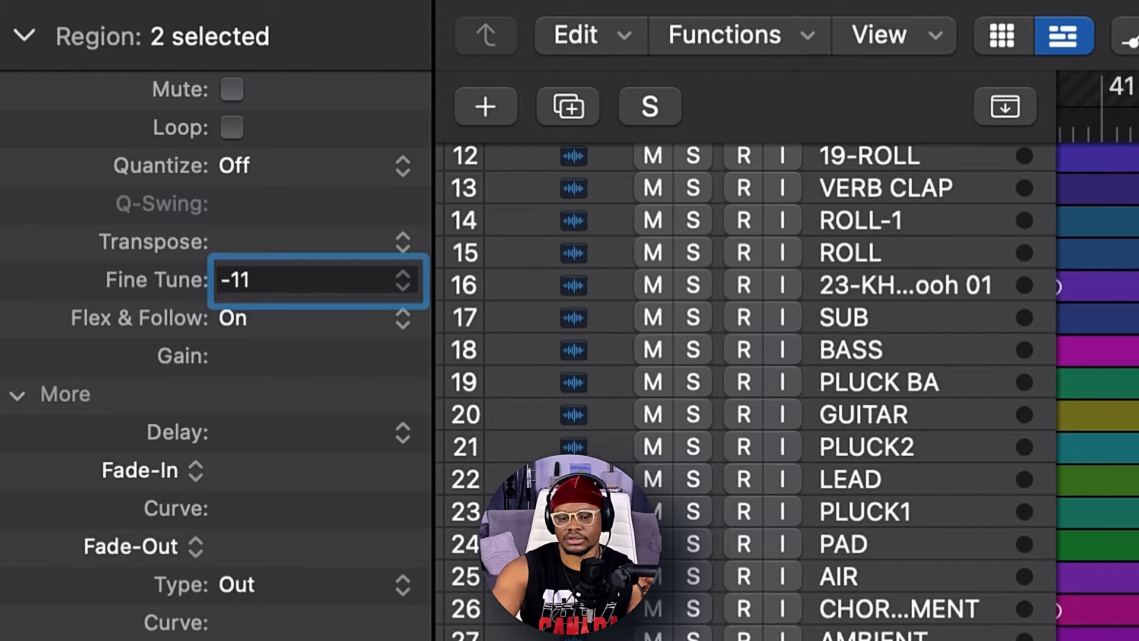
pyautogui.press('Return')
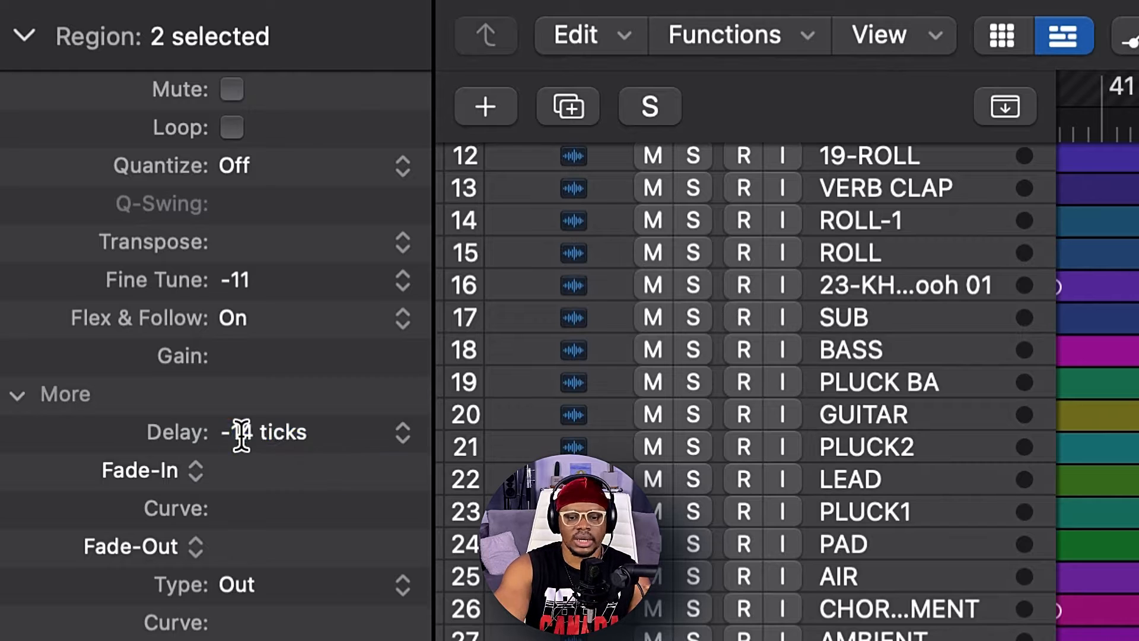
pyautogui.doubleClick(242, 435)
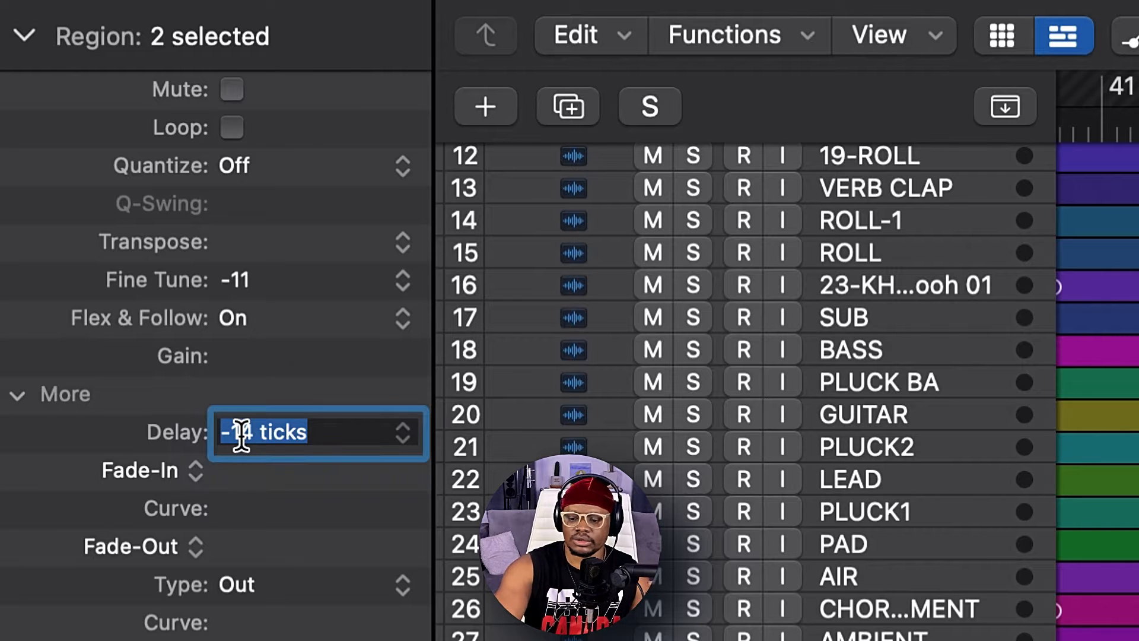
pyautogui.write('-14')
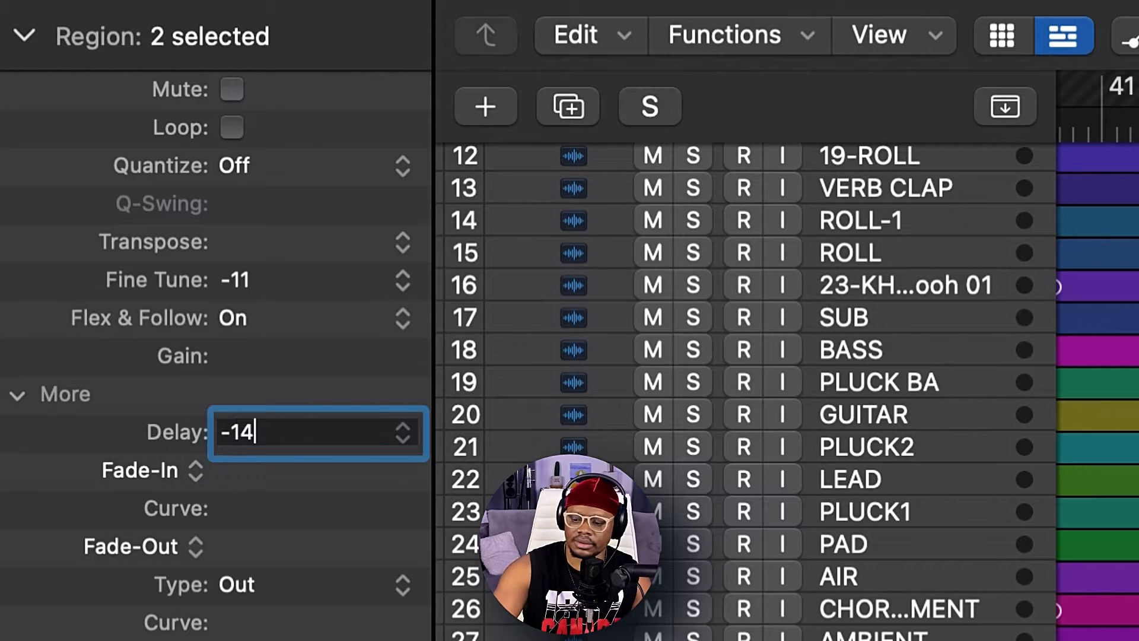
pyautogui.press('Return')
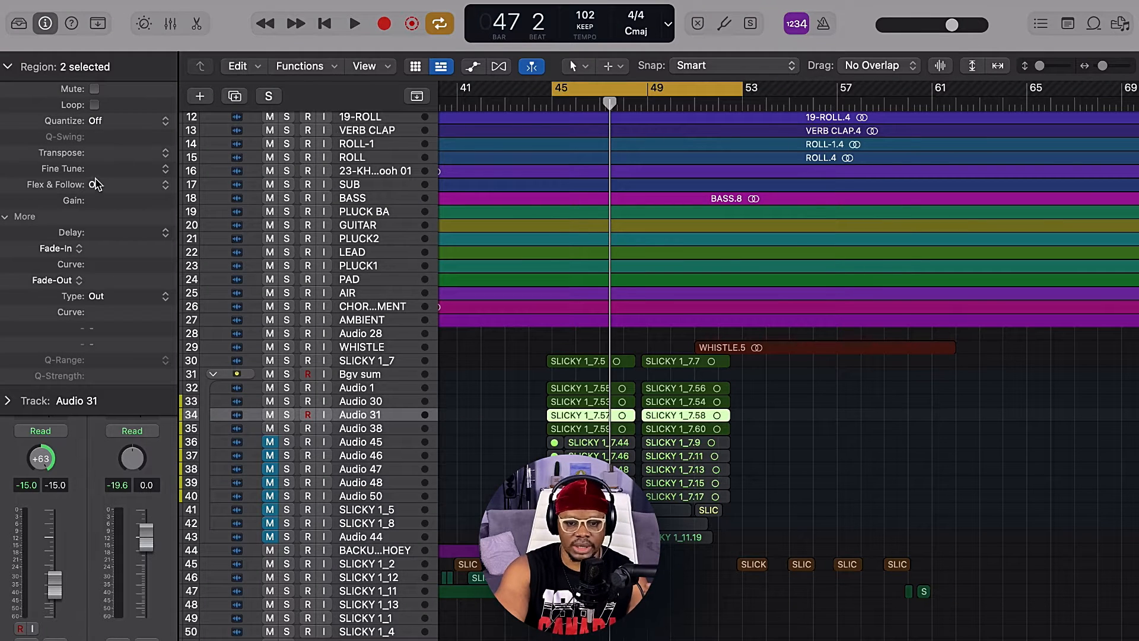
# Step: Set the two regions on the Audio 31 track to Fine Tune +22 and Delay +22 ticks
pyautogui.doubleClick(102, 168)
pyautogui.write('22')
pyautogui.press('Return')
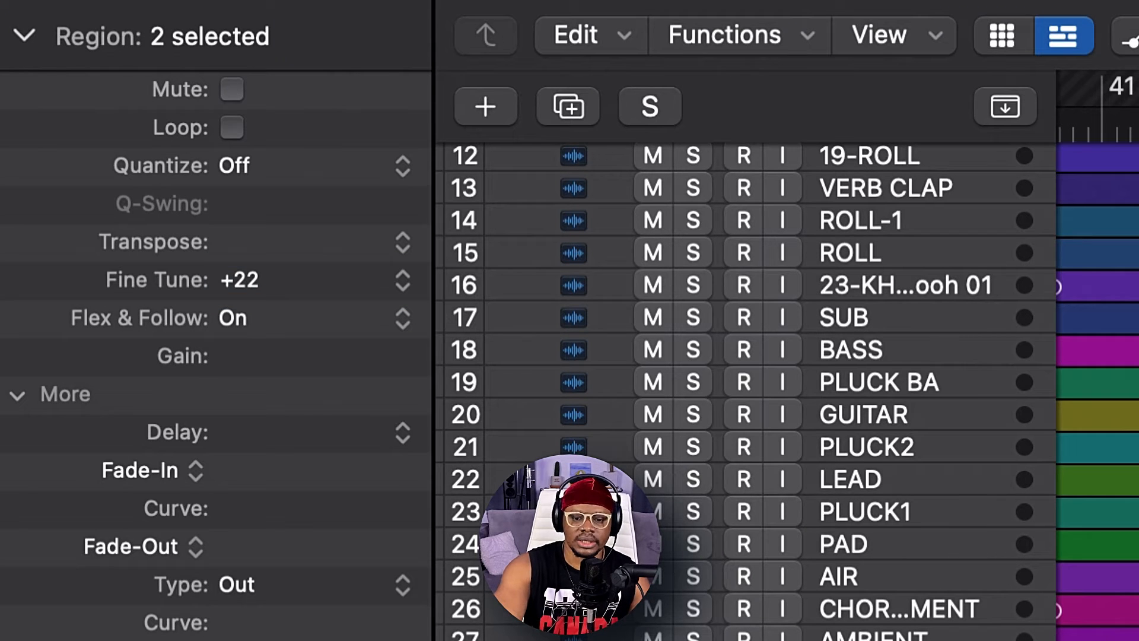
pyautogui.doubleClick(269, 440)
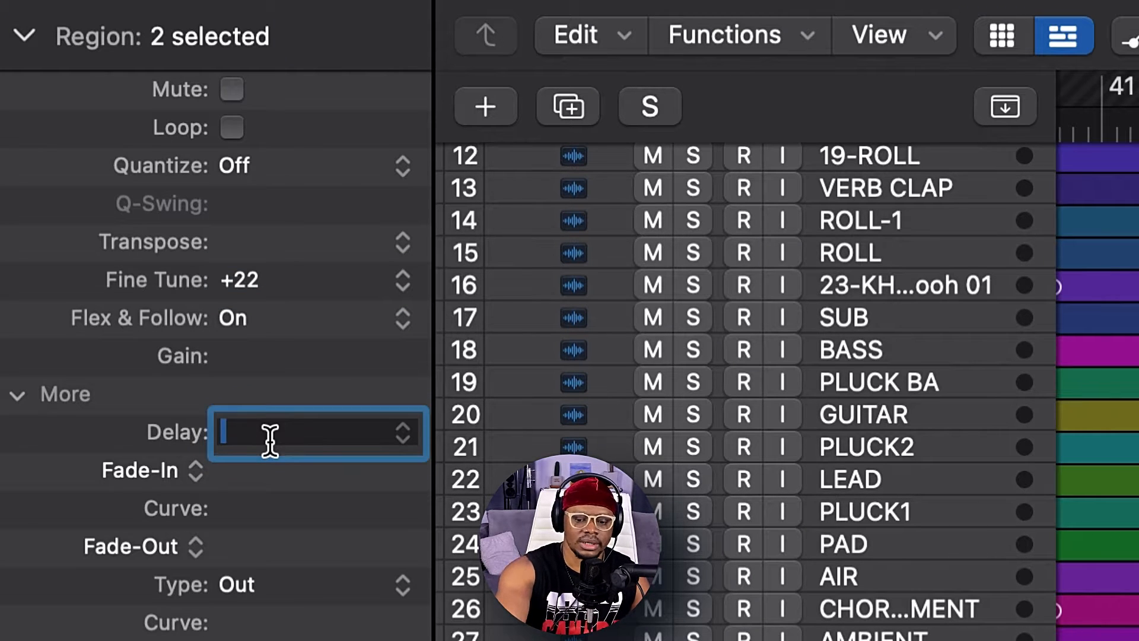
pyautogui.write('22')
pyautogui.press('Return')
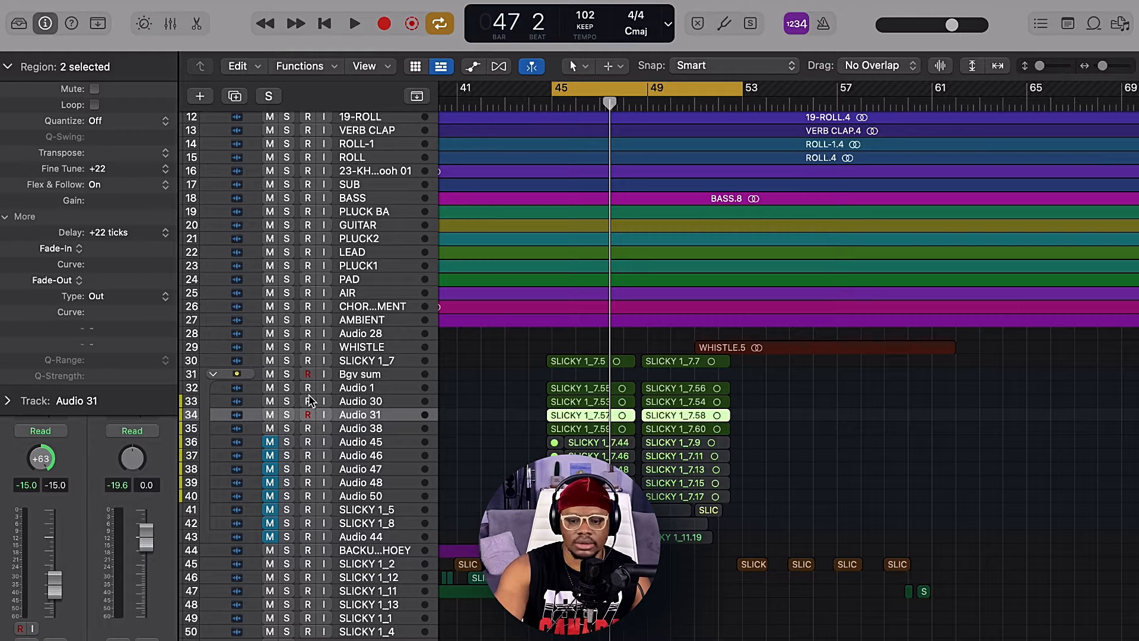
# Step: Select the Audio 38 track and set its two regions to Fine Tune -23 and Delay -23 ticks
pyautogui.click(359, 430)
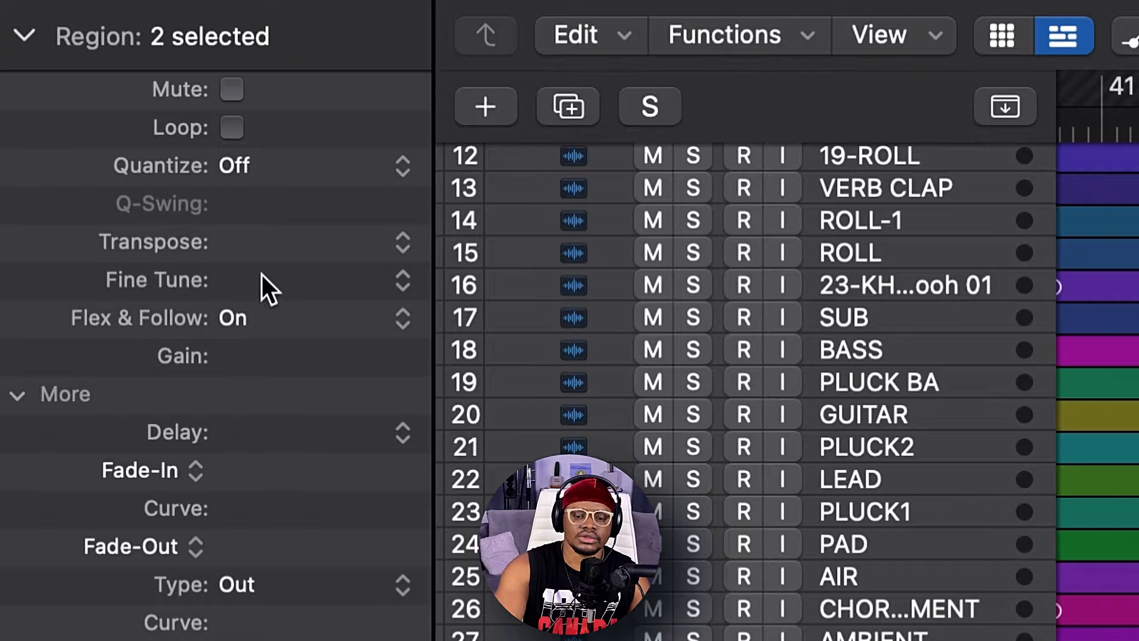
pyautogui.doubleClick(108, 171)
pyautogui.write('-23')
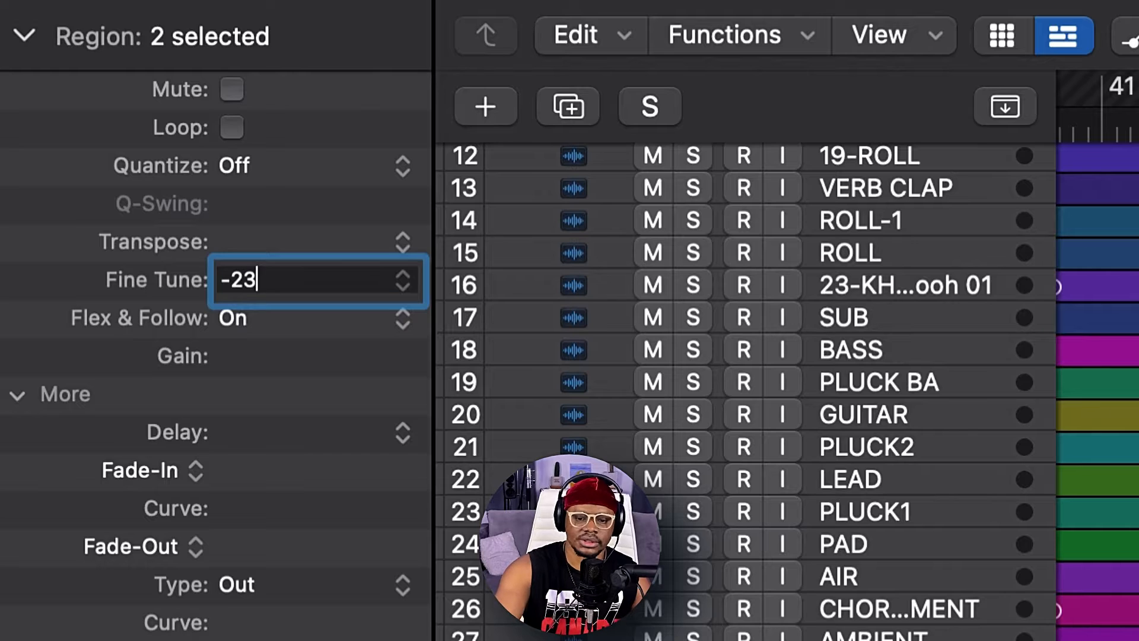
pyautogui.press('Return')
pyautogui.doubleClick(253, 432)
pyautogui.write('-23')
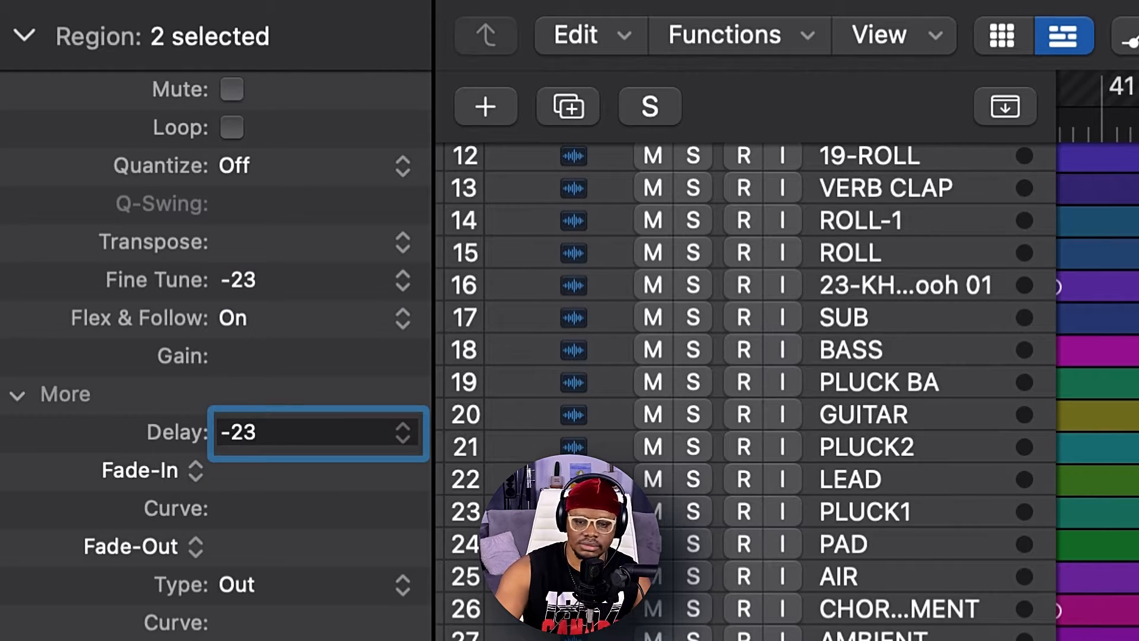
pyautogui.press('Return')
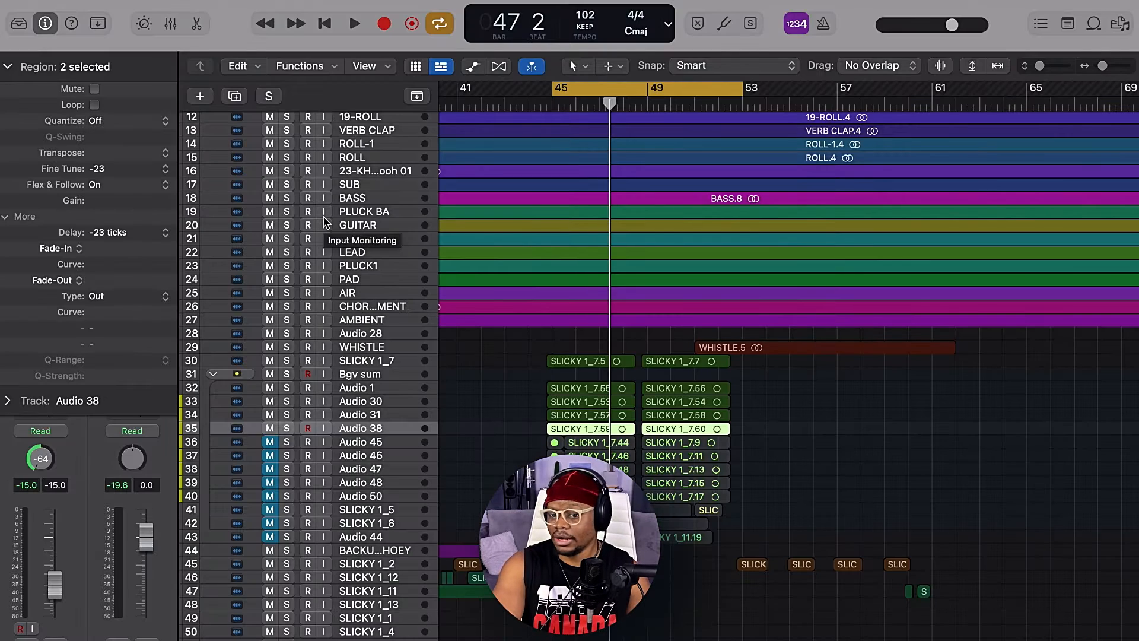
# Step: Play back the loop and mute the eight regions on tracks Audio 1, Audio 30, Audio 31 and Audio 38
pyautogui.press('space')
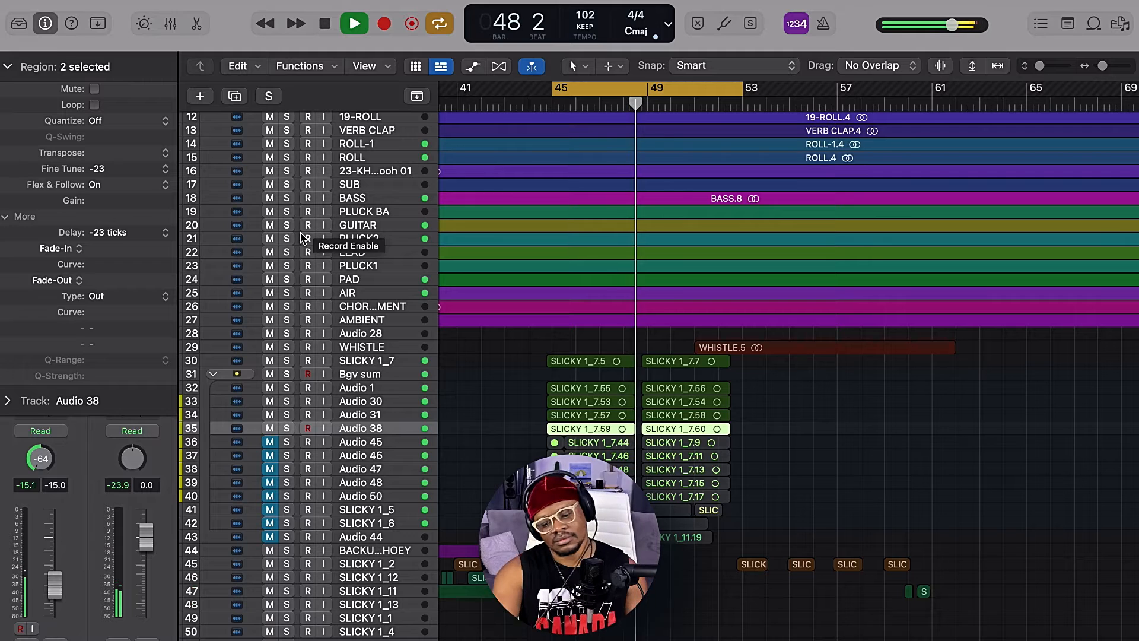
pyautogui.press('space')
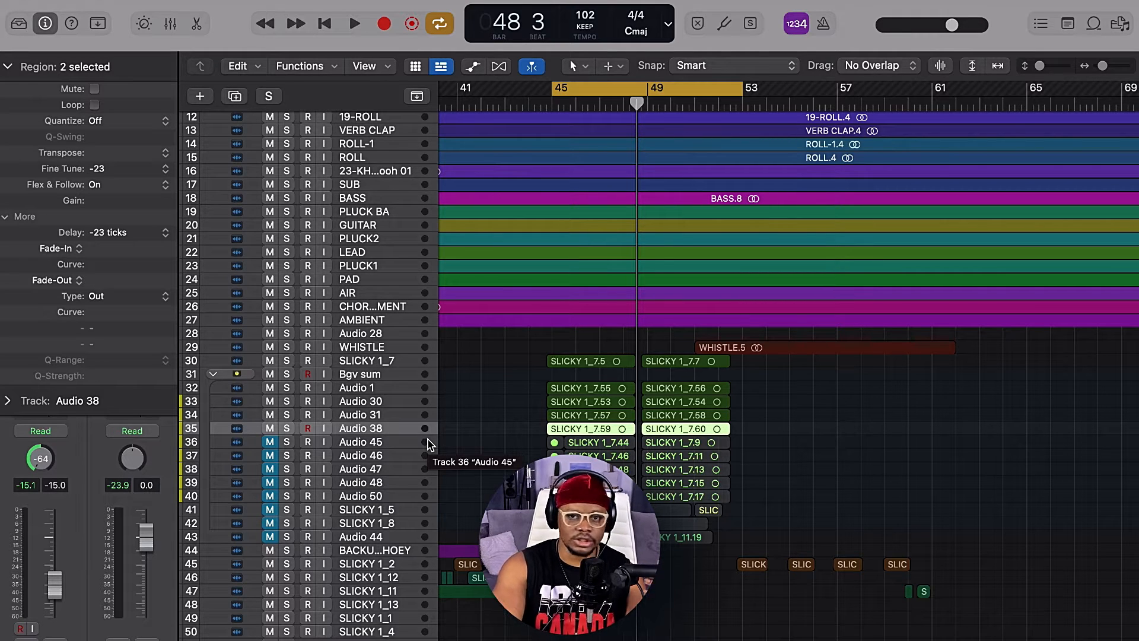
pyautogui.moveTo(517, 385); pyautogui.dragTo(751, 424)
pyautogui.hotkey('ctrl', 'm')
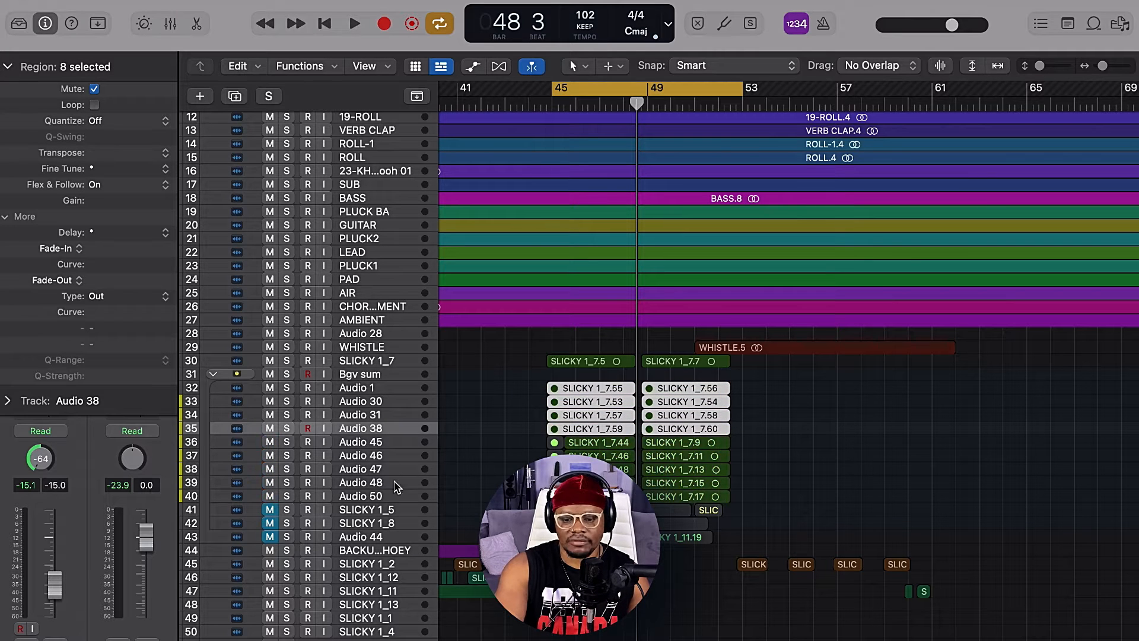
# Step: Open the Vocal Transformer plug-in on the Audio 50 track and audition that track soloed
pyautogui.click(360, 499)
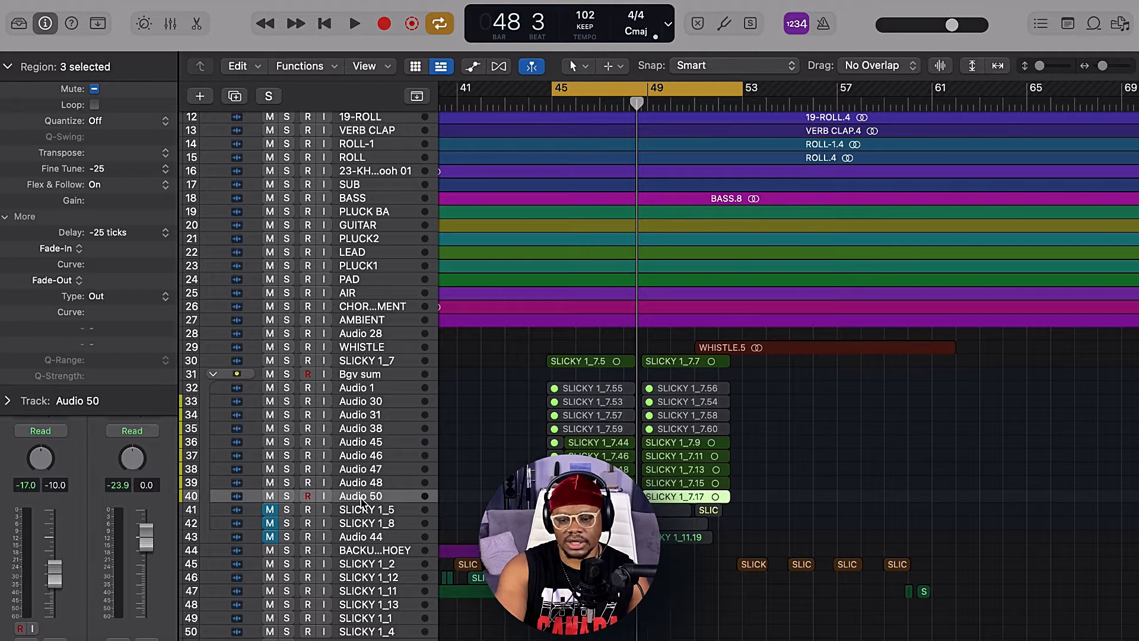
pyautogui.click(4, 217)
pyautogui.click(40, 331)
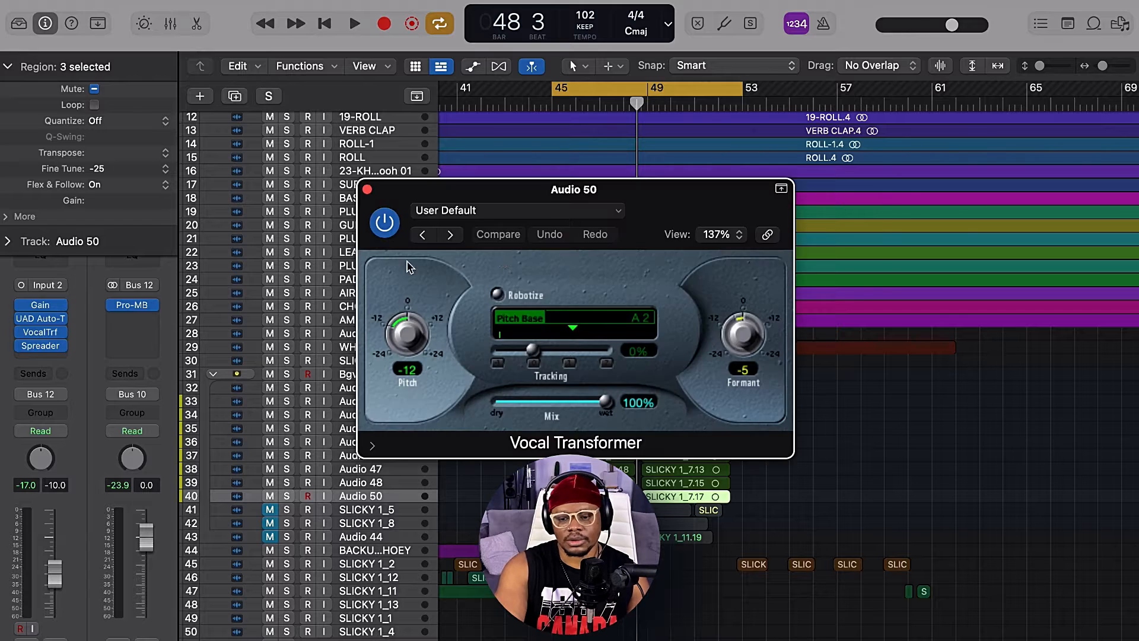
pyautogui.click(286, 496)
pyautogui.press('space')
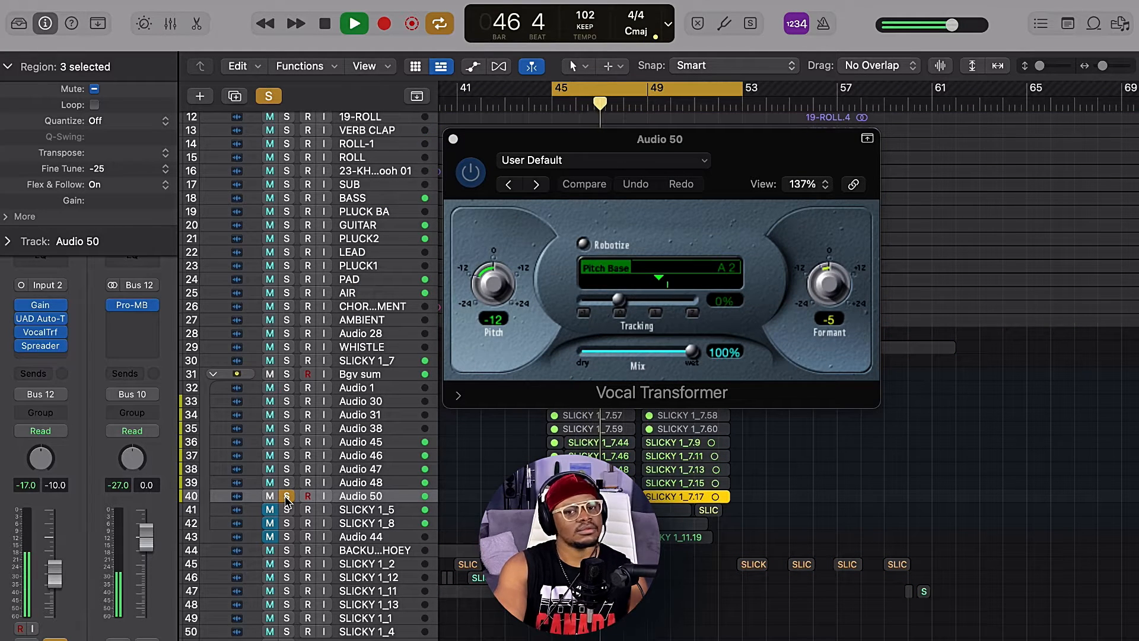
pyautogui.press('space')
# Step: Turn off solo on the Audio 50 track and audition the loop with the other tracks
pyautogui.moveTo(724, 141); pyautogui.dragTo(693, 142)
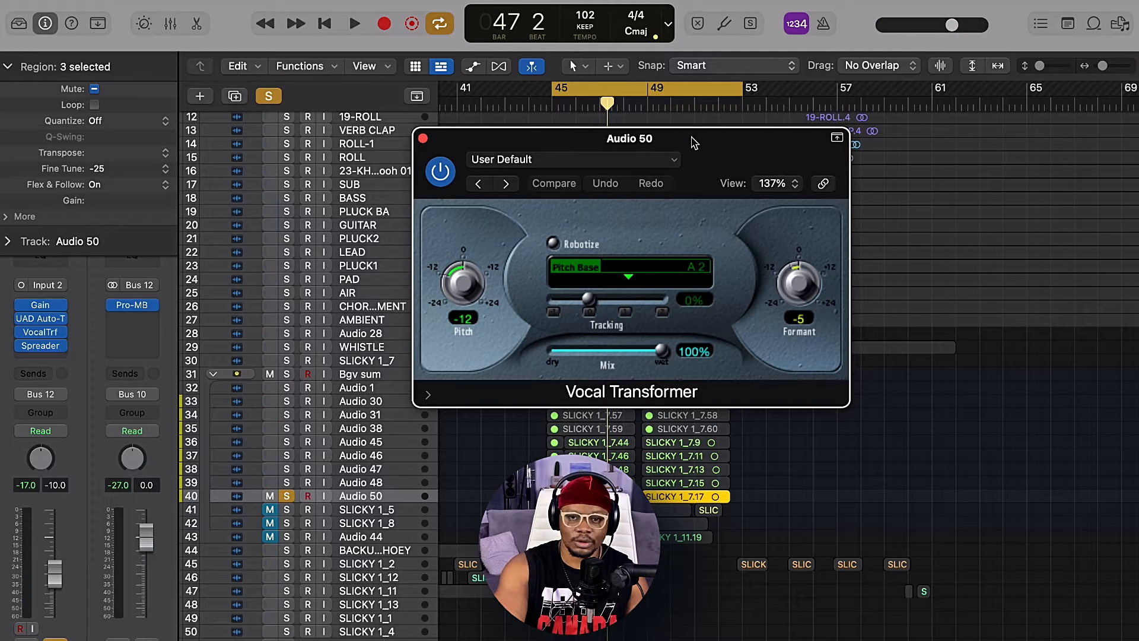
pyautogui.click(287, 497)
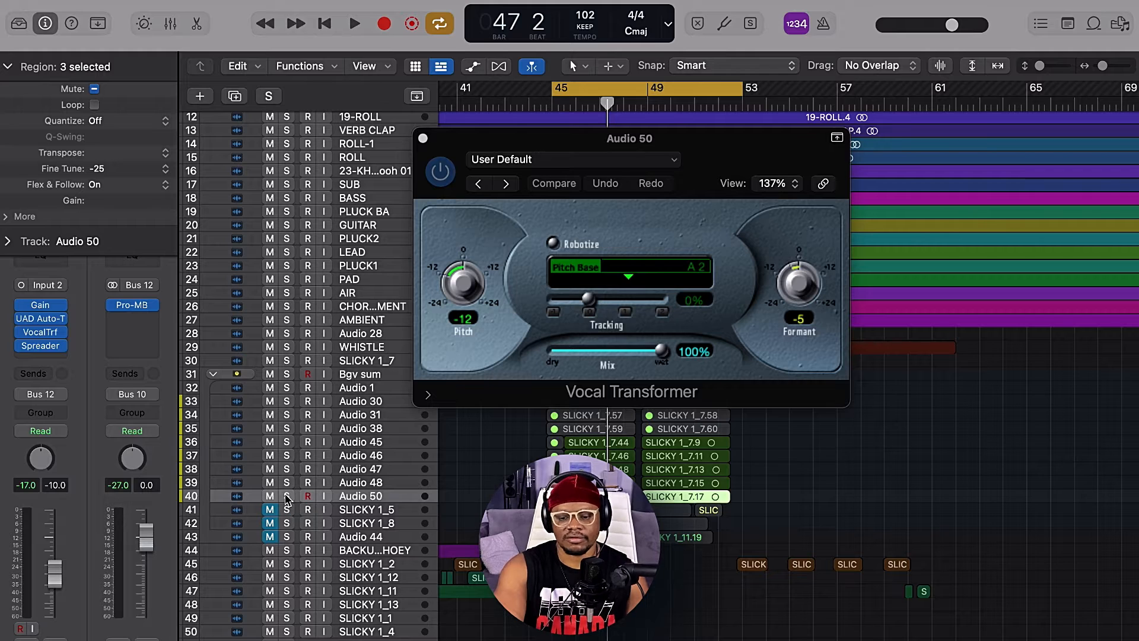
pyautogui.press('space')
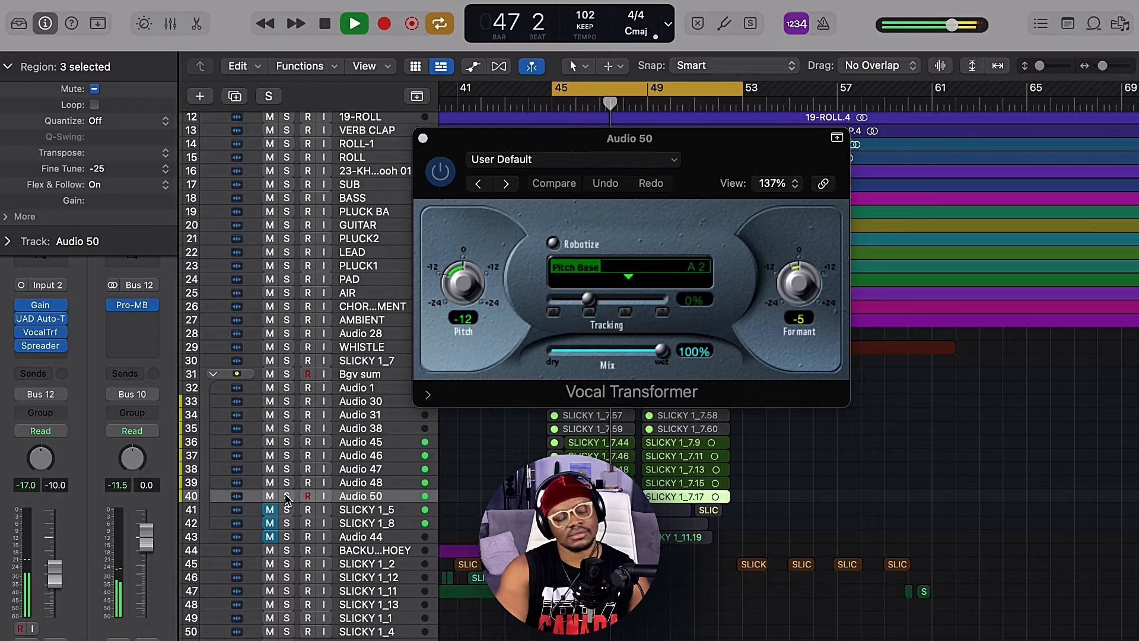
pyautogui.press('space')
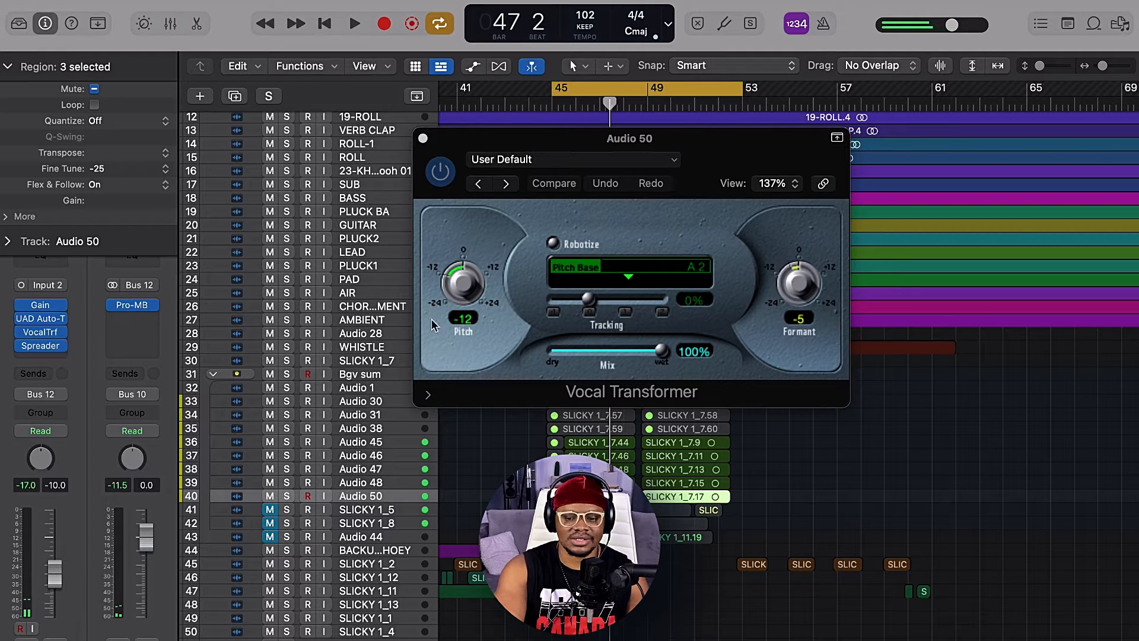
# Step: Open the Spreader plug-in on the Audio 50 track and play back the looped section
pyautogui.click(40, 345)
pyautogui.moveTo(538, 188); pyautogui.dragTo(581, 87)
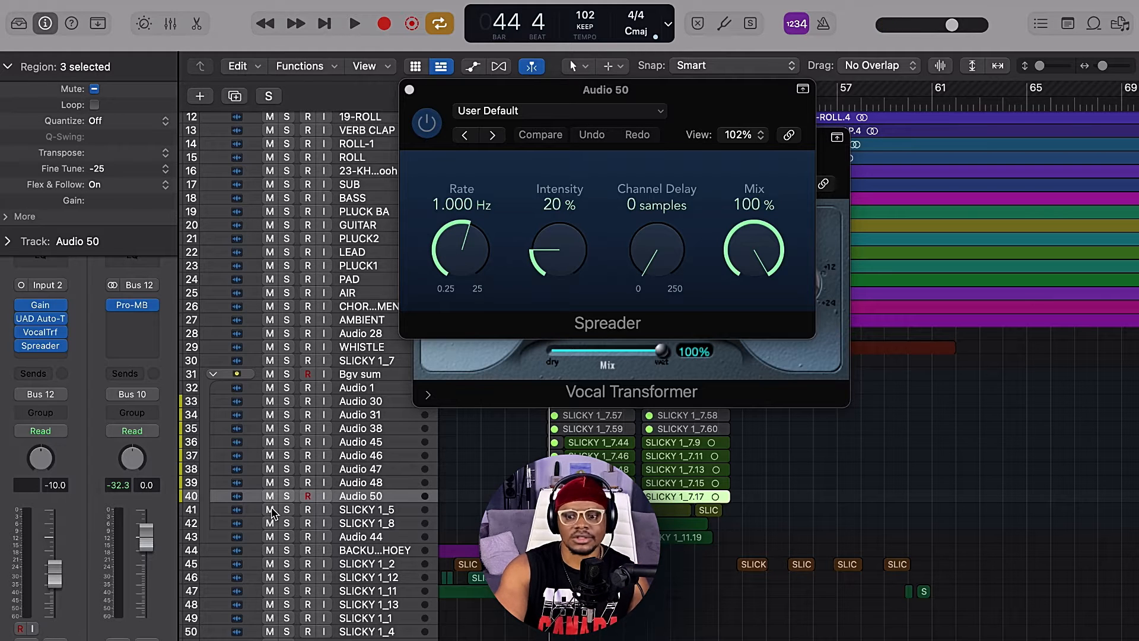
pyautogui.press('space')
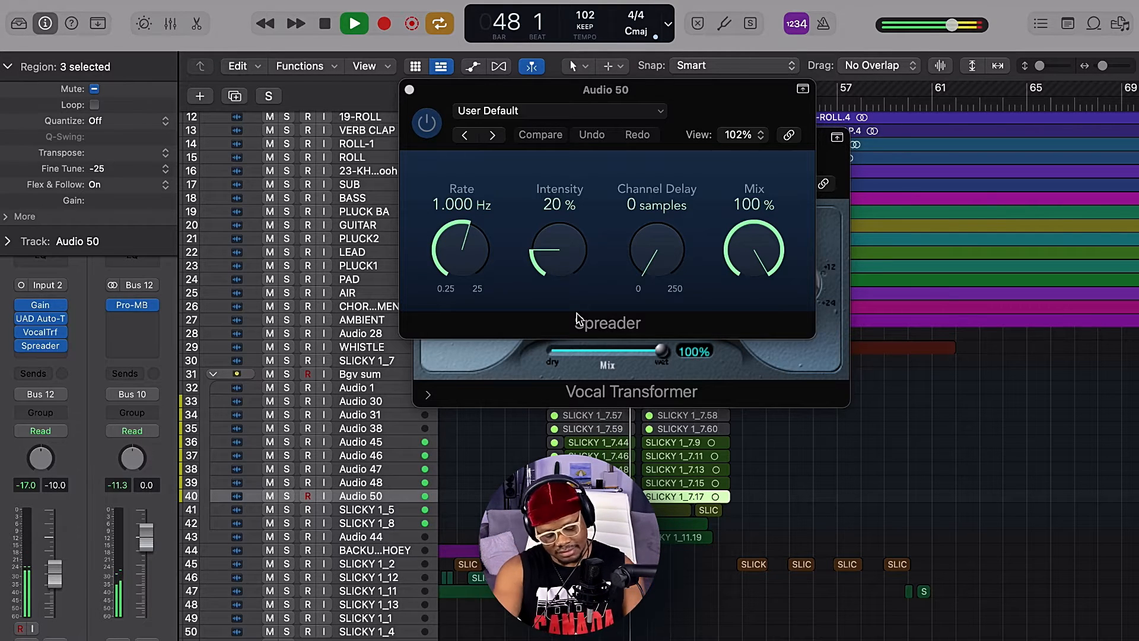
pyautogui.press('space')
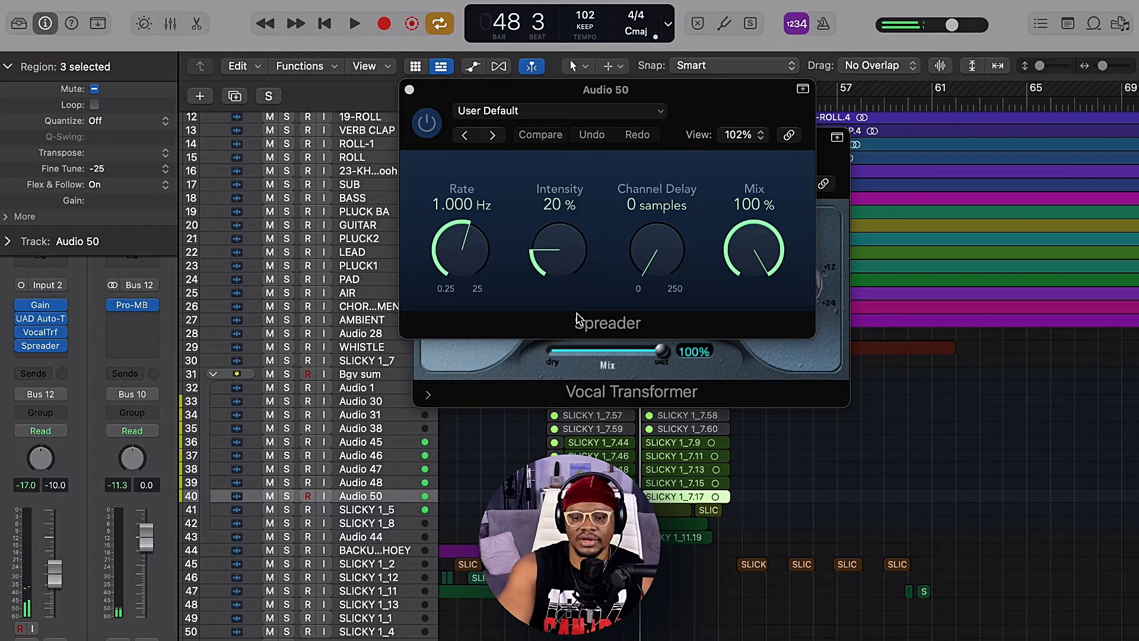
# Step: Hide the open plug-in windows and collapse the Region inspector
pyautogui.press('v')
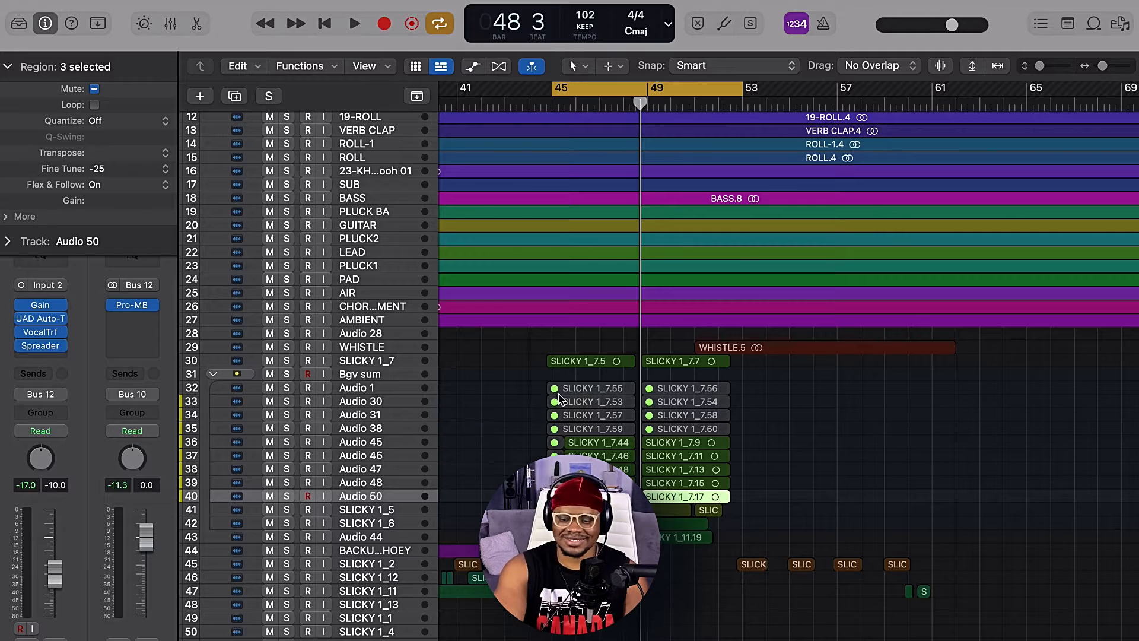
pyautogui.scroll(-3, 484, 472)
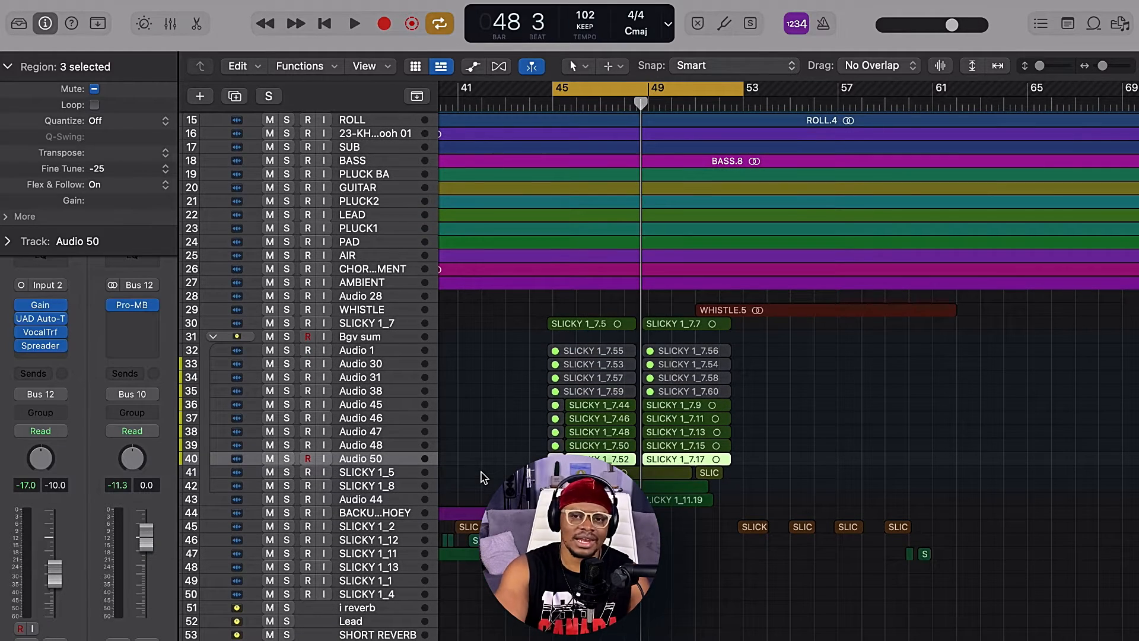
pyautogui.scroll(-6, 510, 431)
pyautogui.press('super+Left')
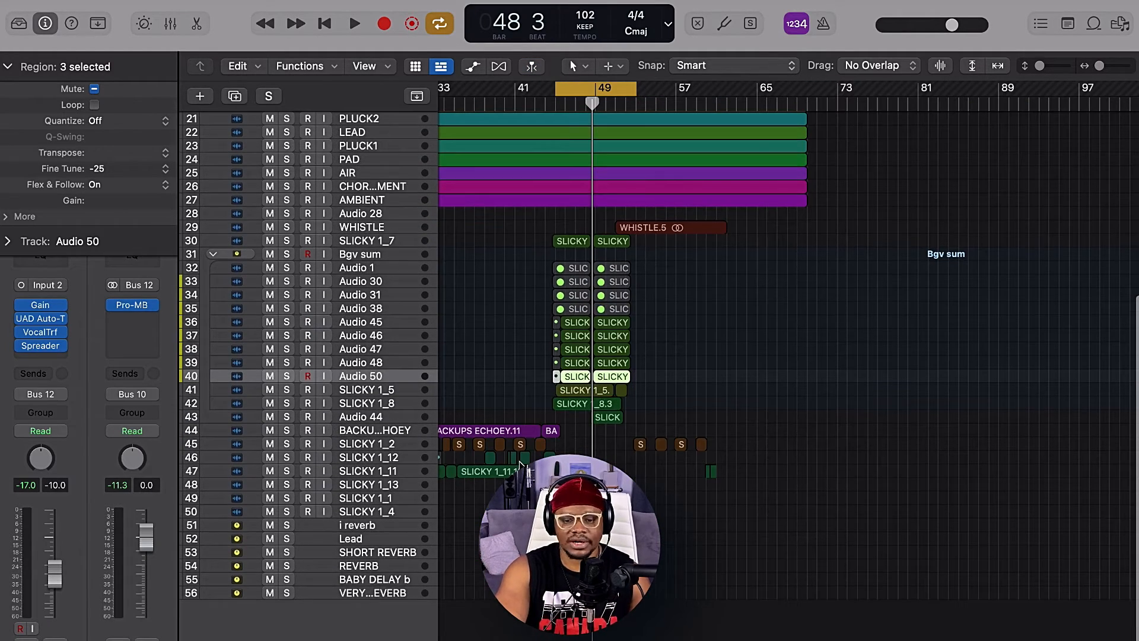
pyautogui.press('super+Right')
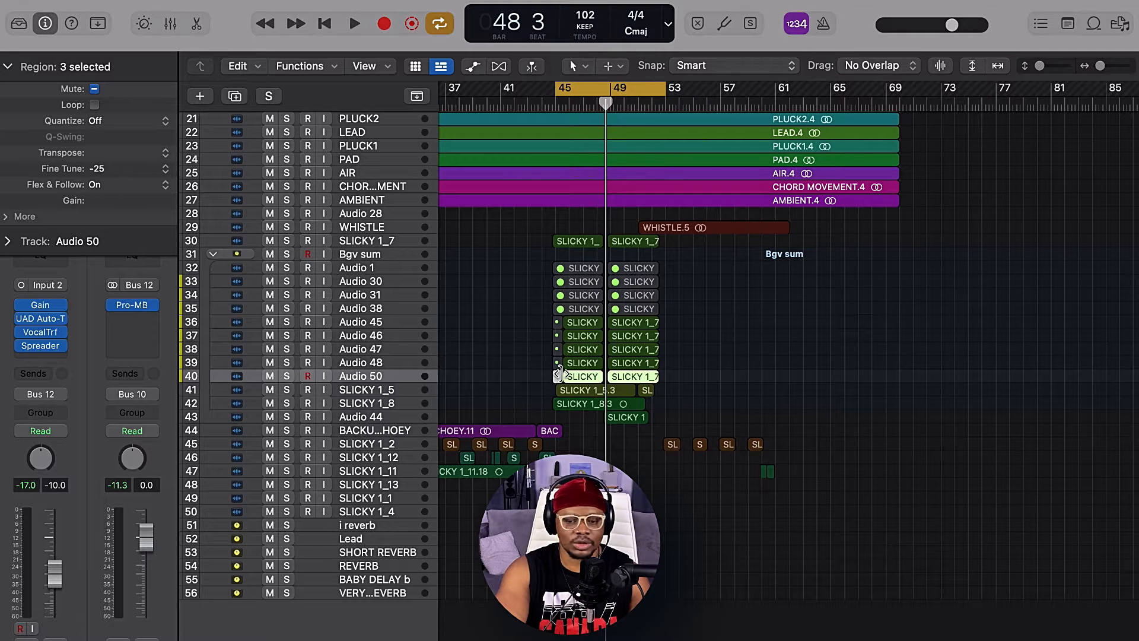
pyautogui.click(12, 66)
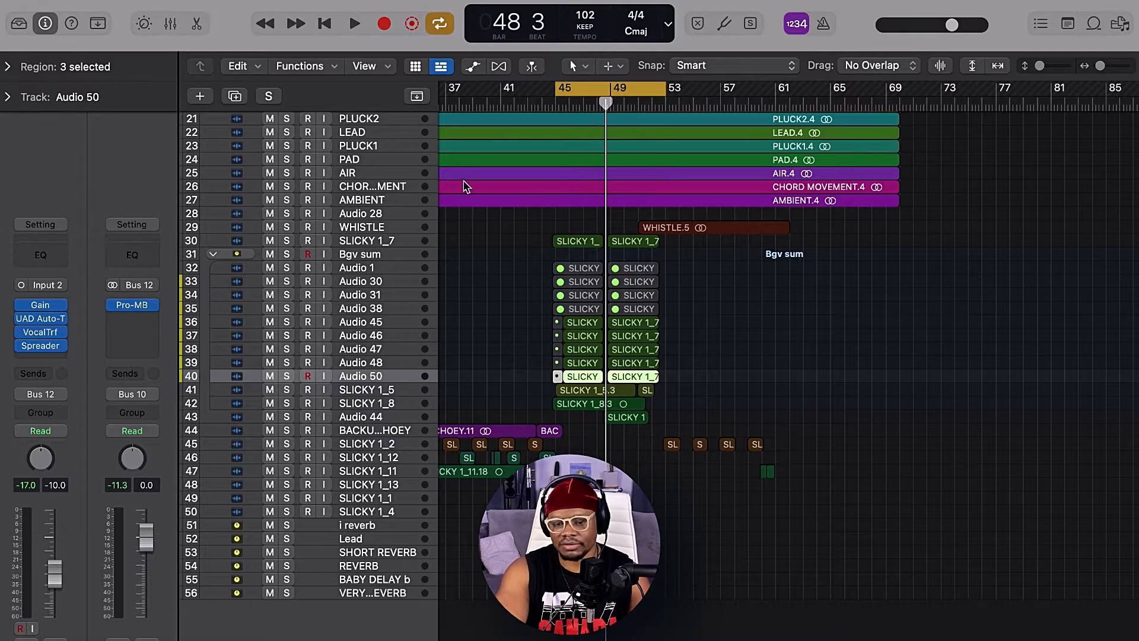
pyautogui.press('super+Right')
pyautogui.press('super+Right')
pyautogui.press('super+Right')
pyautogui.press('super+Right')
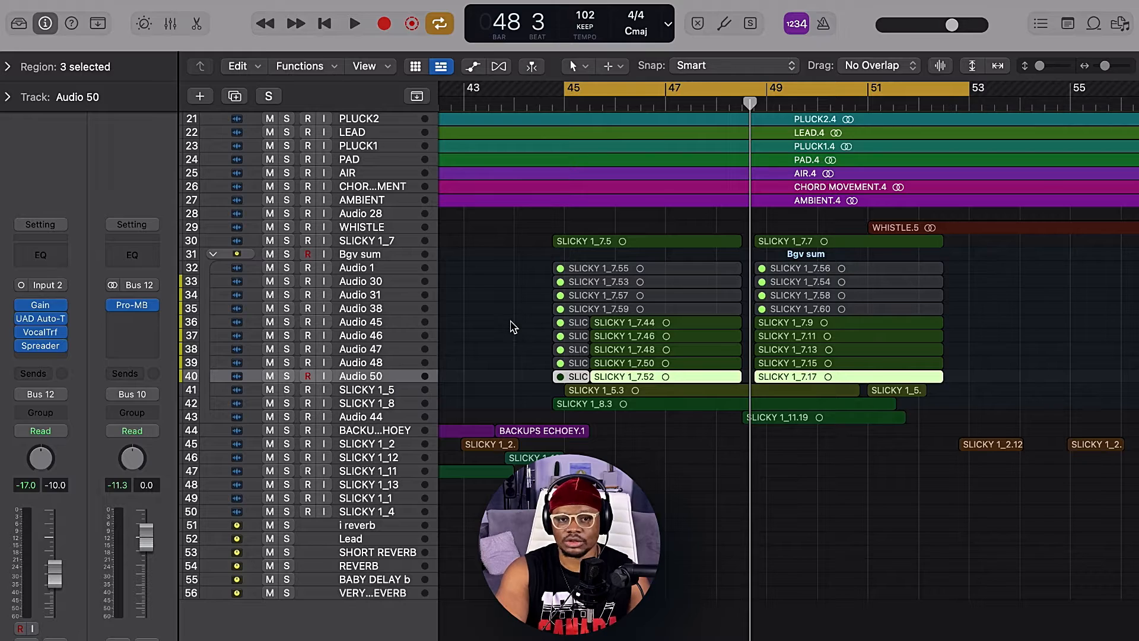
pyautogui.press('super+Left')
pyautogui.press('super+Left')
pyautogui.press('super+Left')
pyautogui.press('super+Left')
pyautogui.press('super+Left')
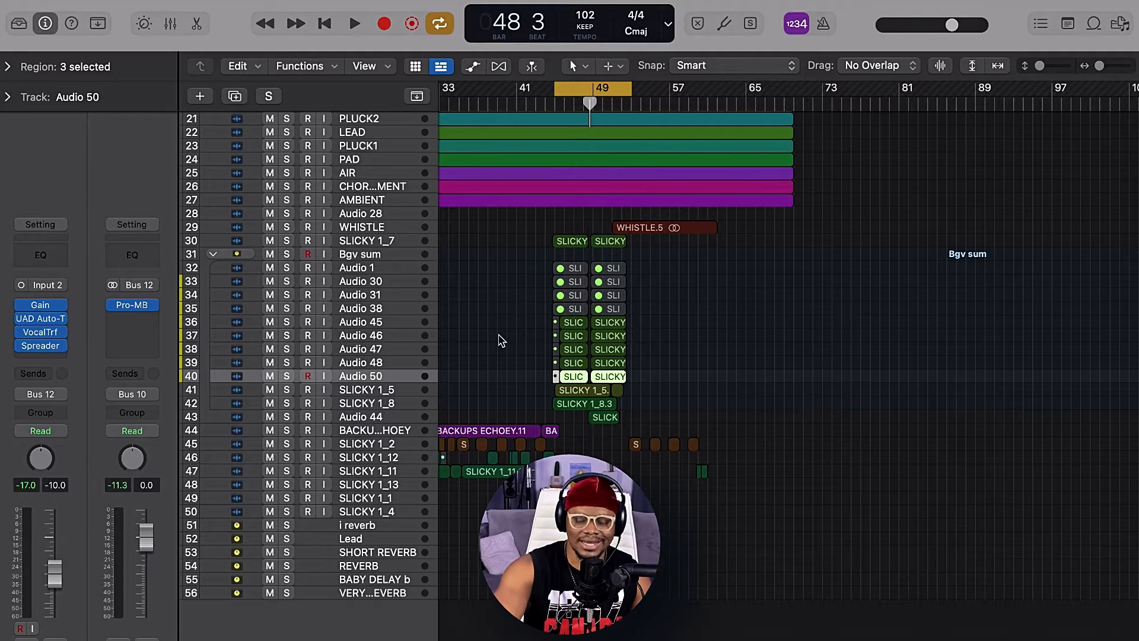
pyautogui.press('x')
pyautogui.hscroll(5, 689, 412)
pyautogui.press('x')
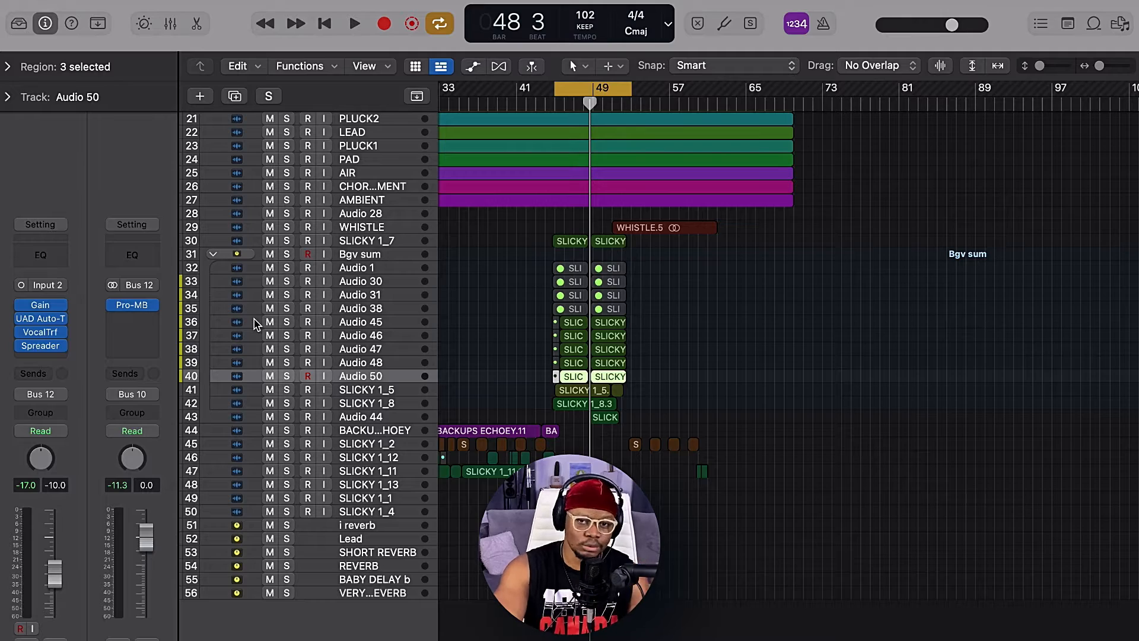
pyautogui.scroll(-3, 547, 394)
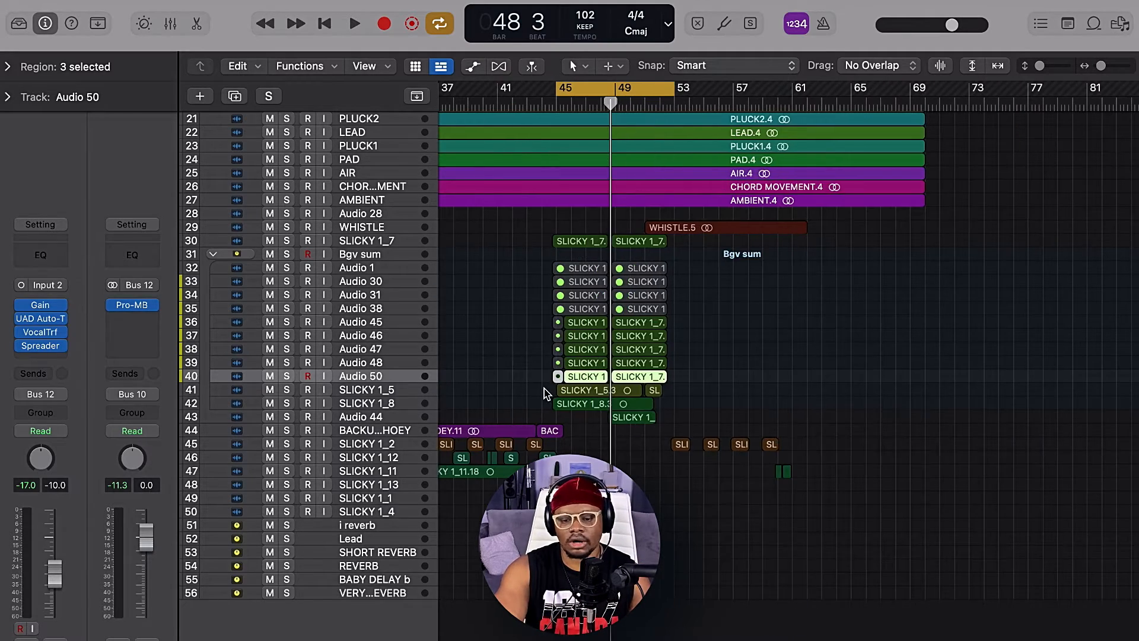
# Step: Insert the stereo Plutonium plug-in on the ST bus directly above IMPusher, with its window moved clear, and hide the mixer
pyautogui.press('x')
pyautogui.hscroll(10, 694, 432)
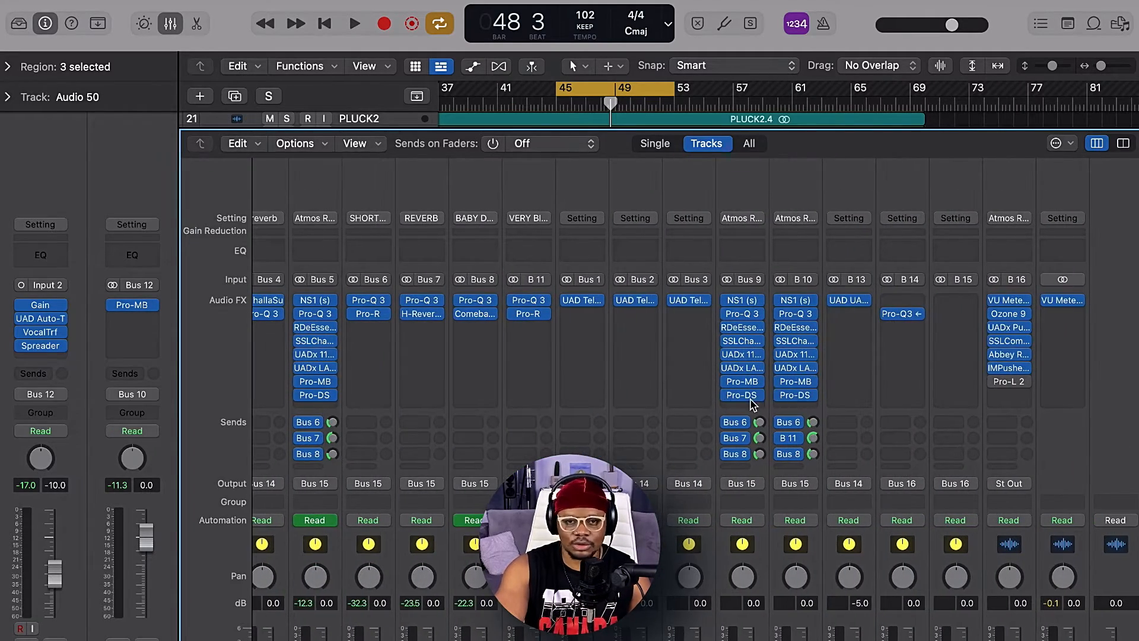
pyautogui.click(1006, 360)
pyautogui.moveTo(1056, 389)
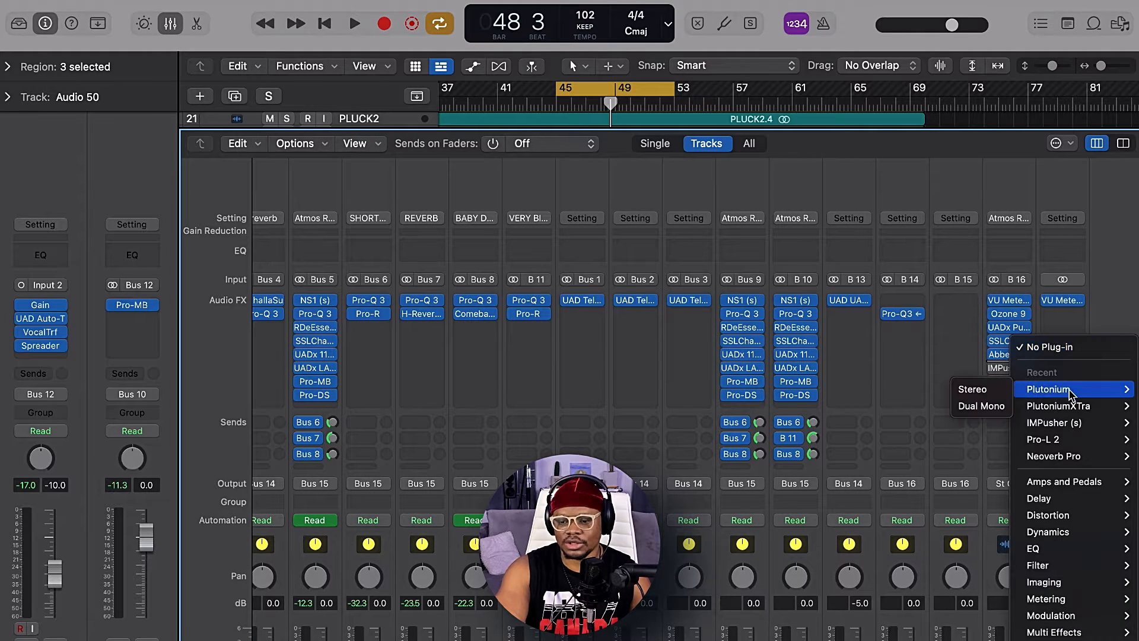
pyautogui.click(997, 390)
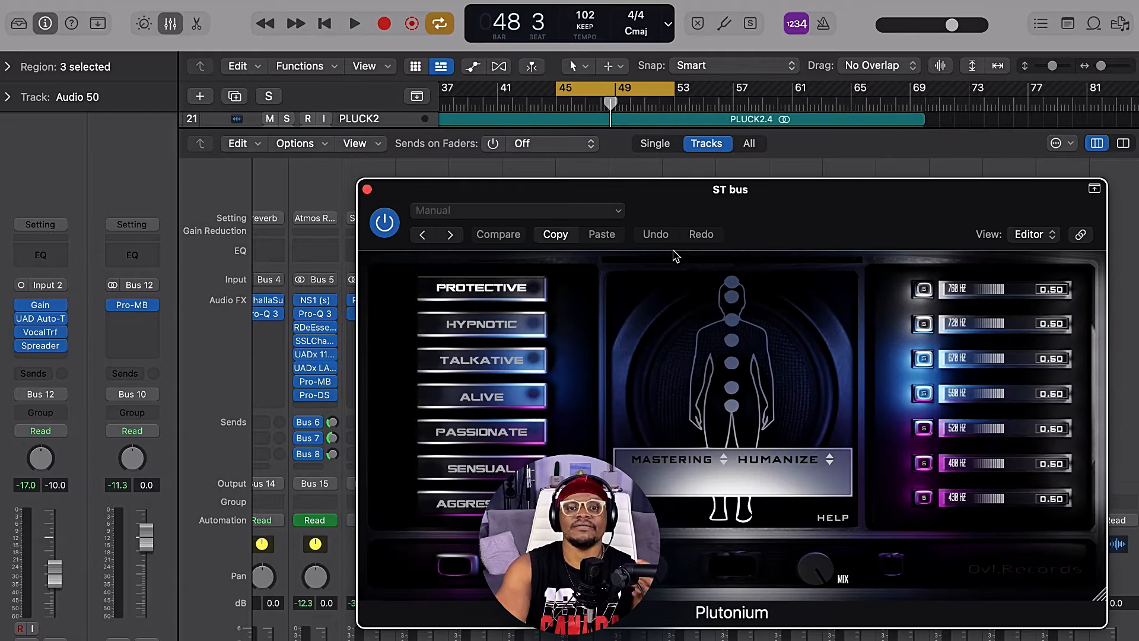
pyautogui.moveTo(769, 186); pyautogui.dragTo(636, 57)
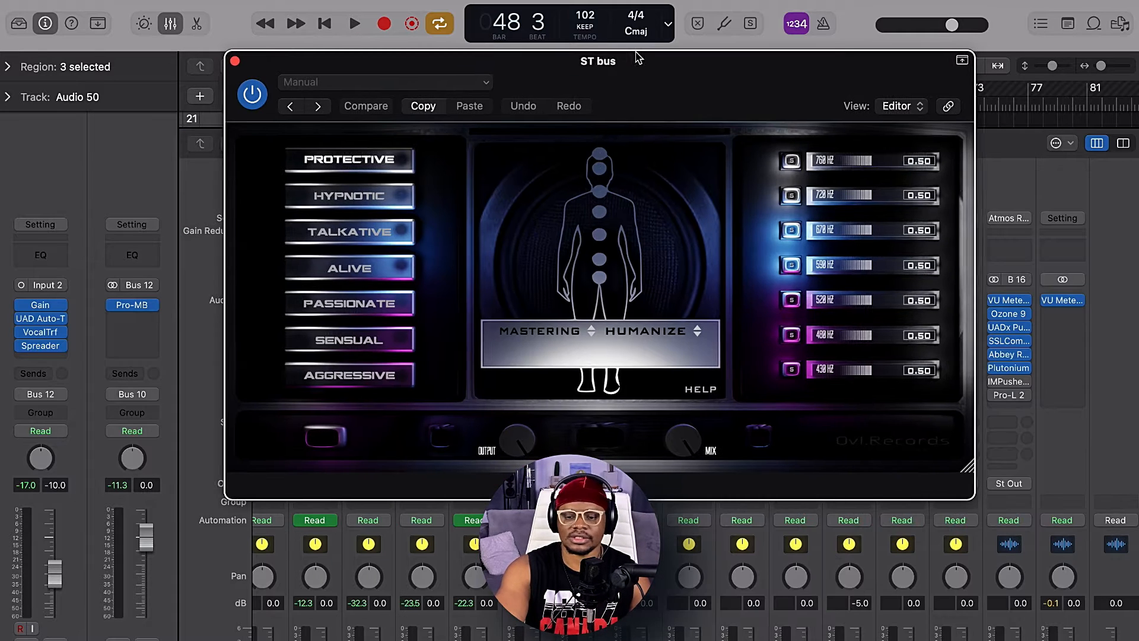
pyautogui.press('x')
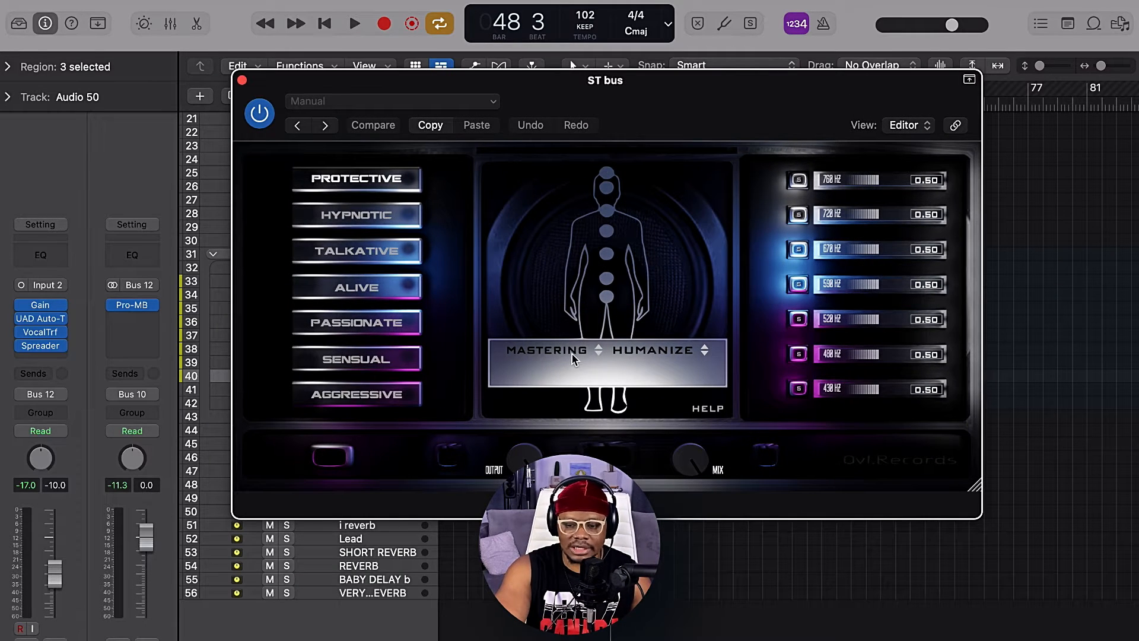
# Step: Keep Plutonium in Mastering mode and audition its Hypnotic, Talkative, Alive, Passionate, Sensual and Aggressive settings
pyautogui.click(566, 351)
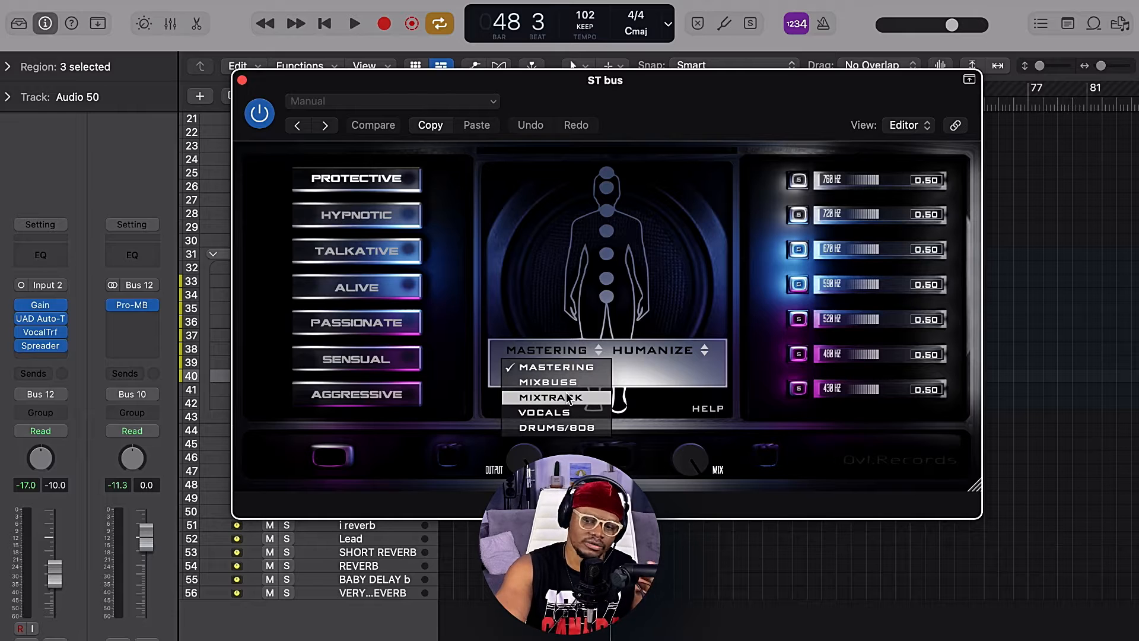
pyautogui.click(556, 367)
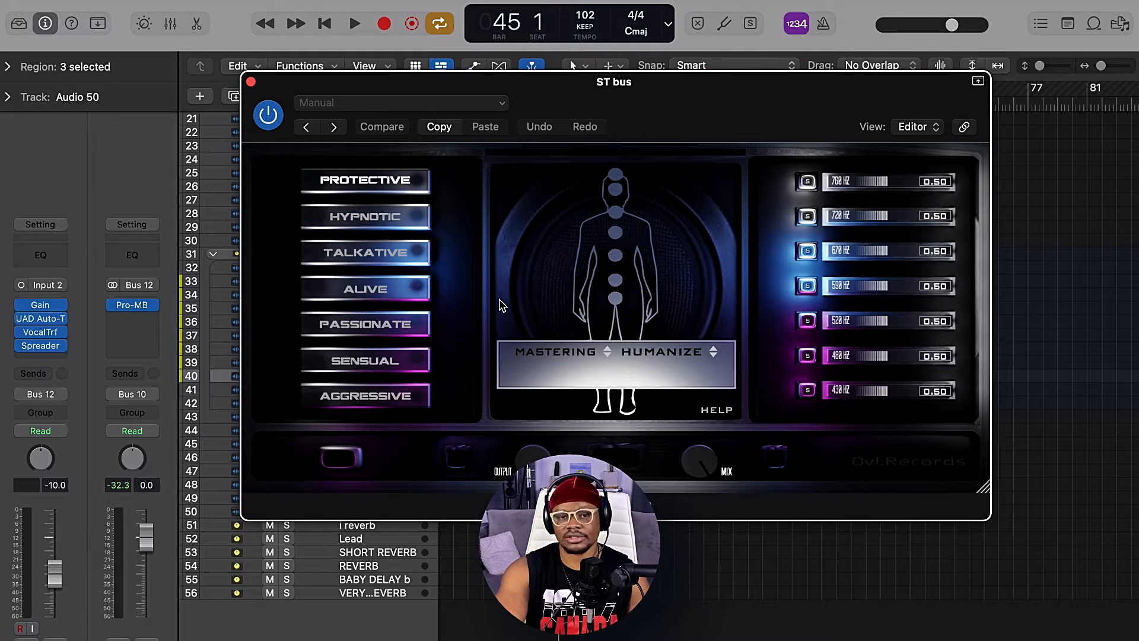
pyautogui.click(392, 220)
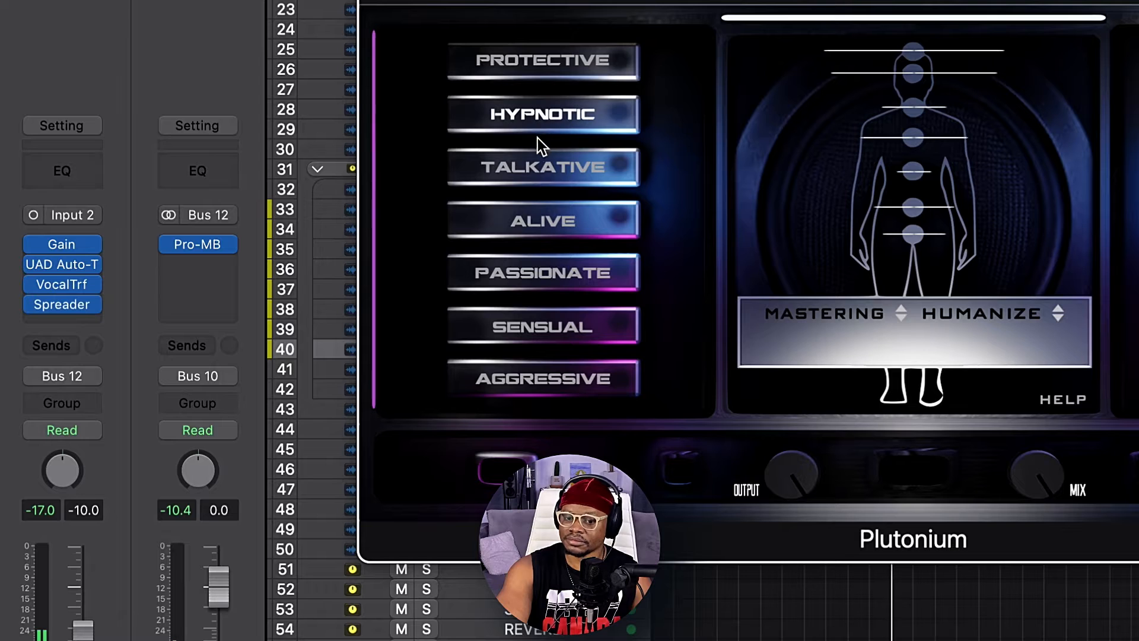
pyautogui.click(549, 166)
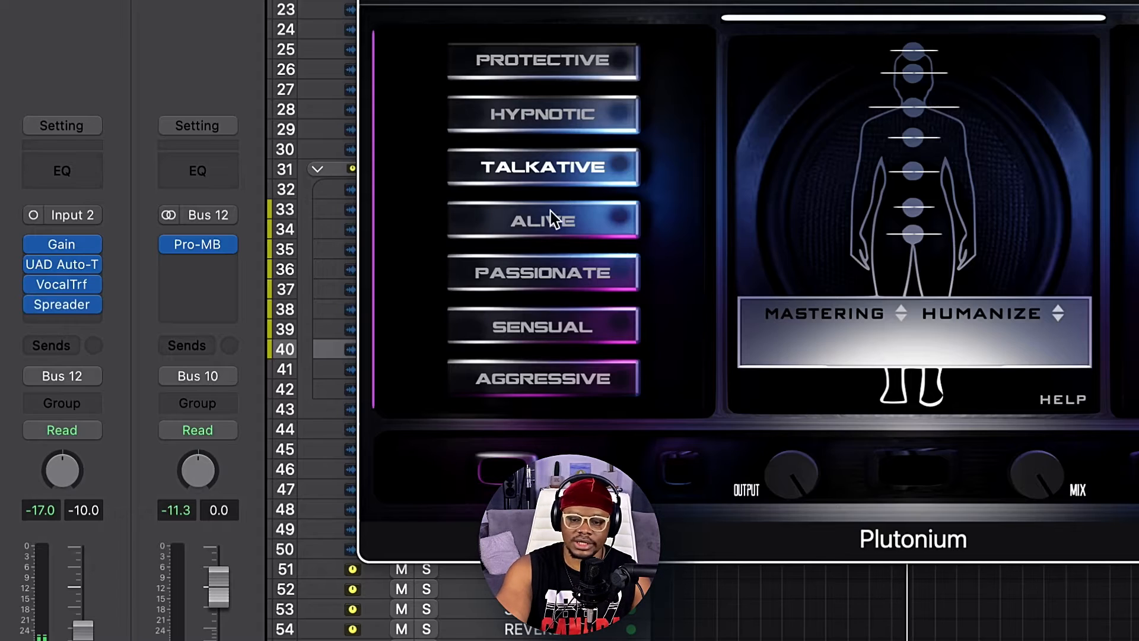
pyautogui.click(553, 218)
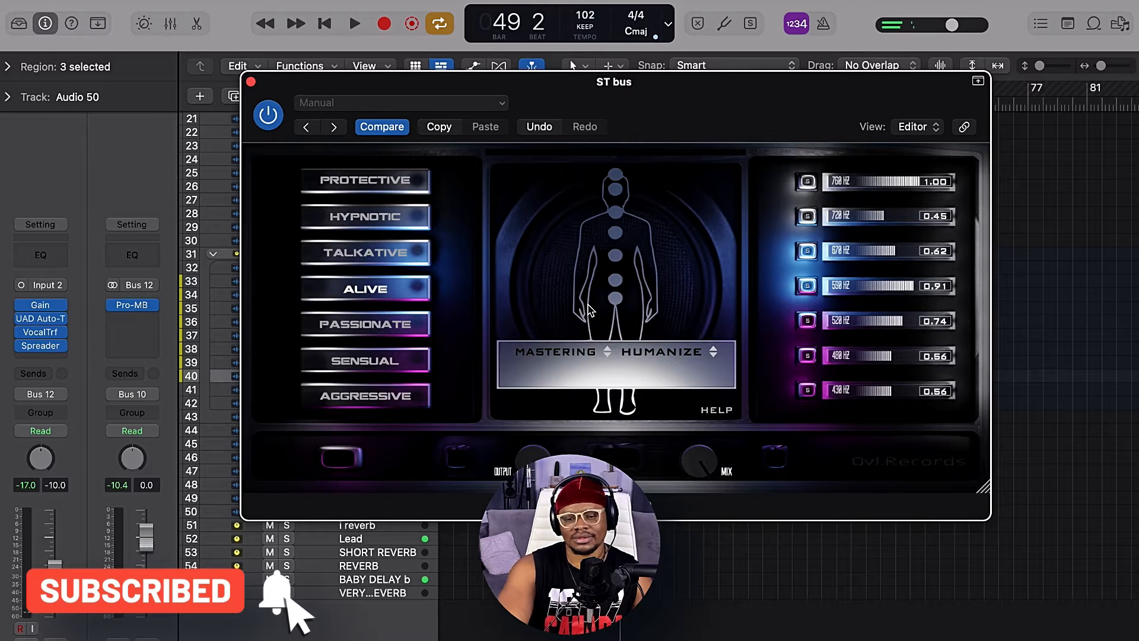
pyautogui.click(598, 275)
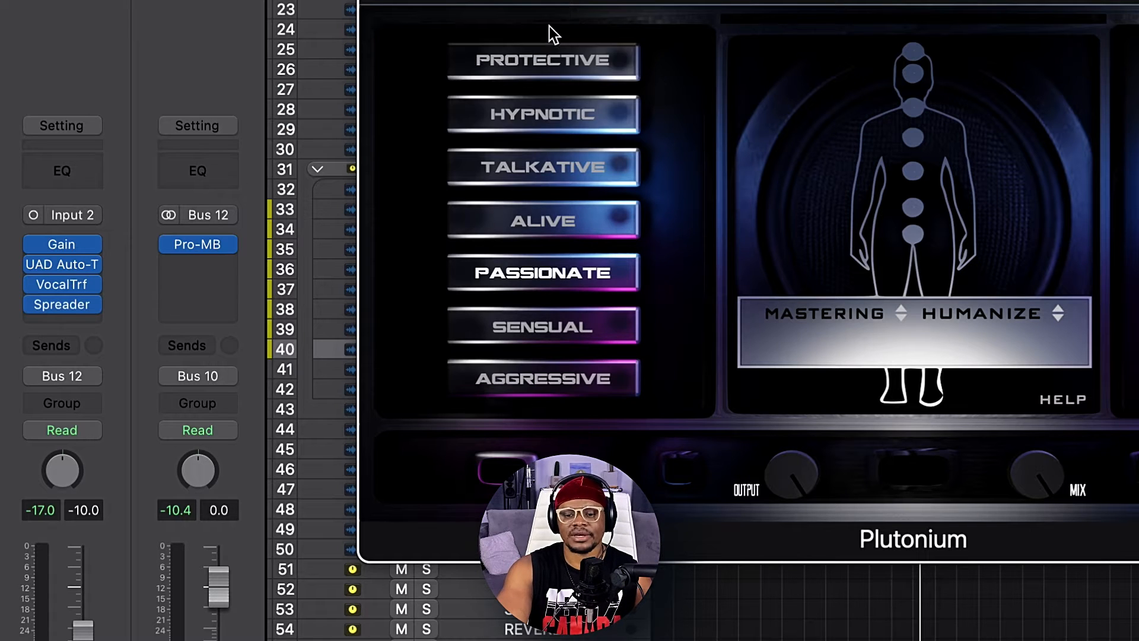
pyautogui.click(549, 322)
pyautogui.click(550, 376)
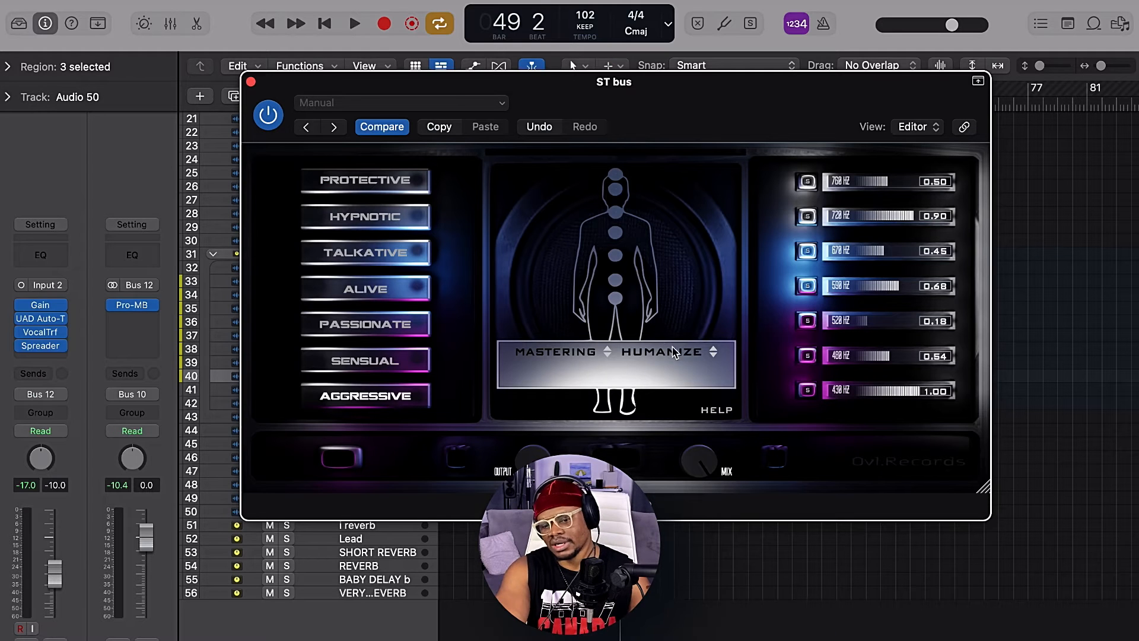
# Step: Try Plutonium's Heat-Up, Heat-Up2 and Deeper options and set it back to Humanize
pyautogui.click(1018, 323)
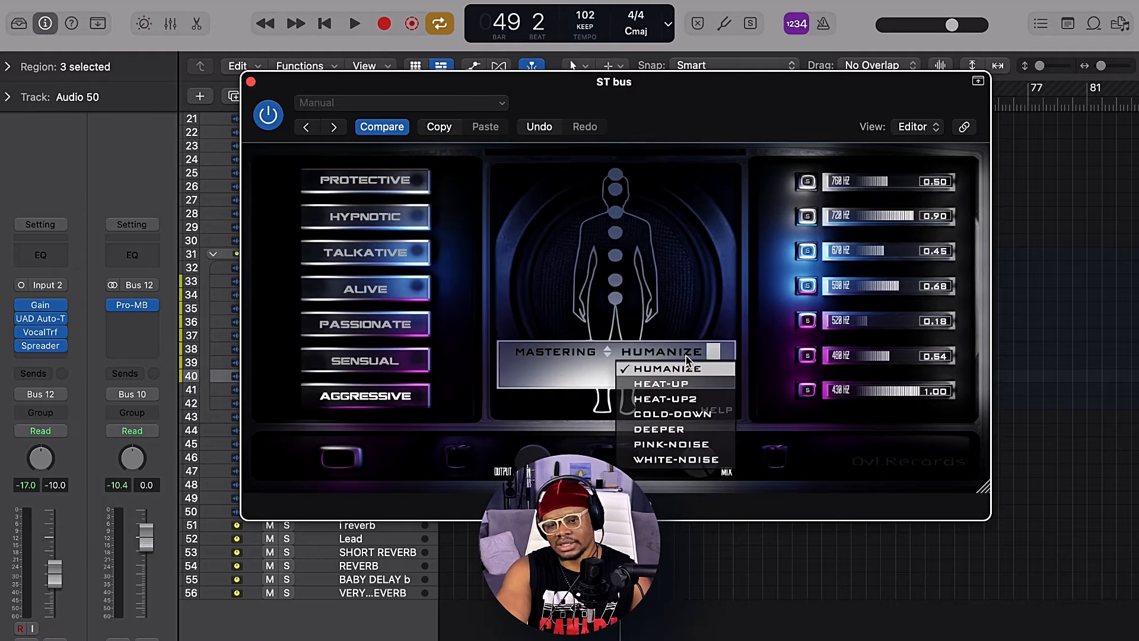
pyautogui.click(669, 383)
pyautogui.click(671, 385)
pyautogui.click(678, 398)
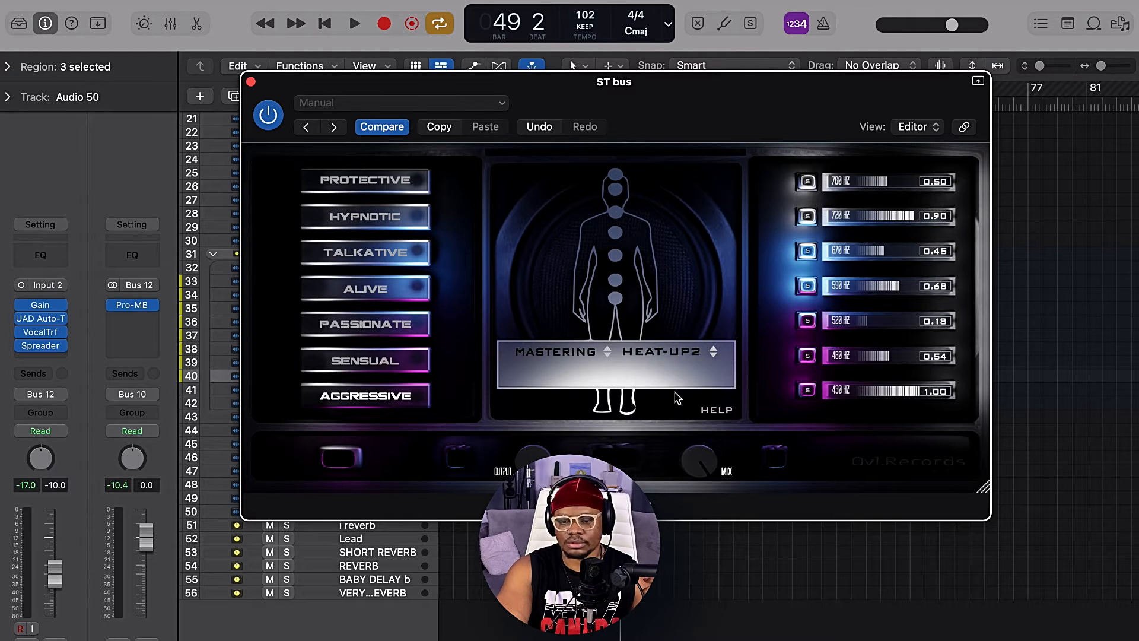
pyautogui.click(693, 354)
pyautogui.click(676, 429)
pyautogui.click(687, 352)
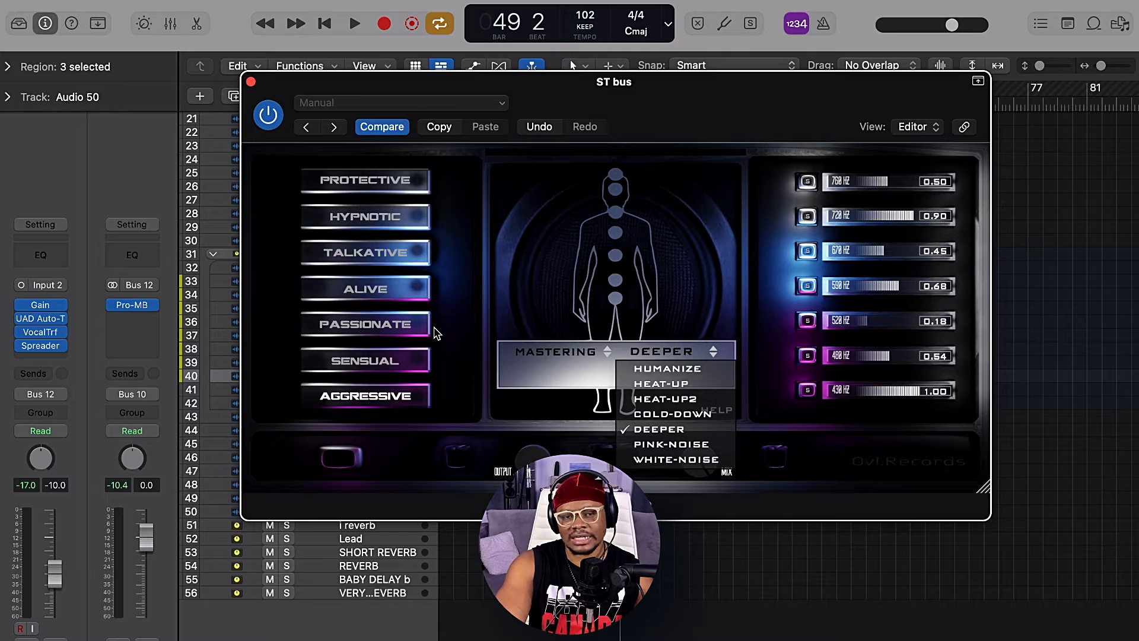
pyautogui.click(495, 311)
pyautogui.click(656, 356)
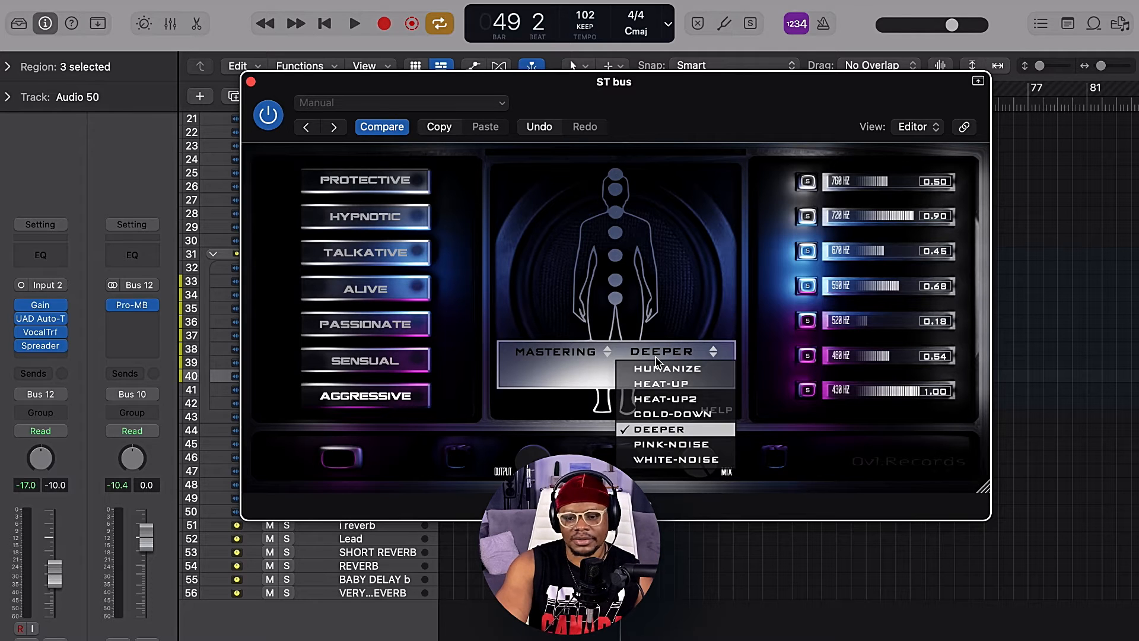
pyautogui.click(657, 369)
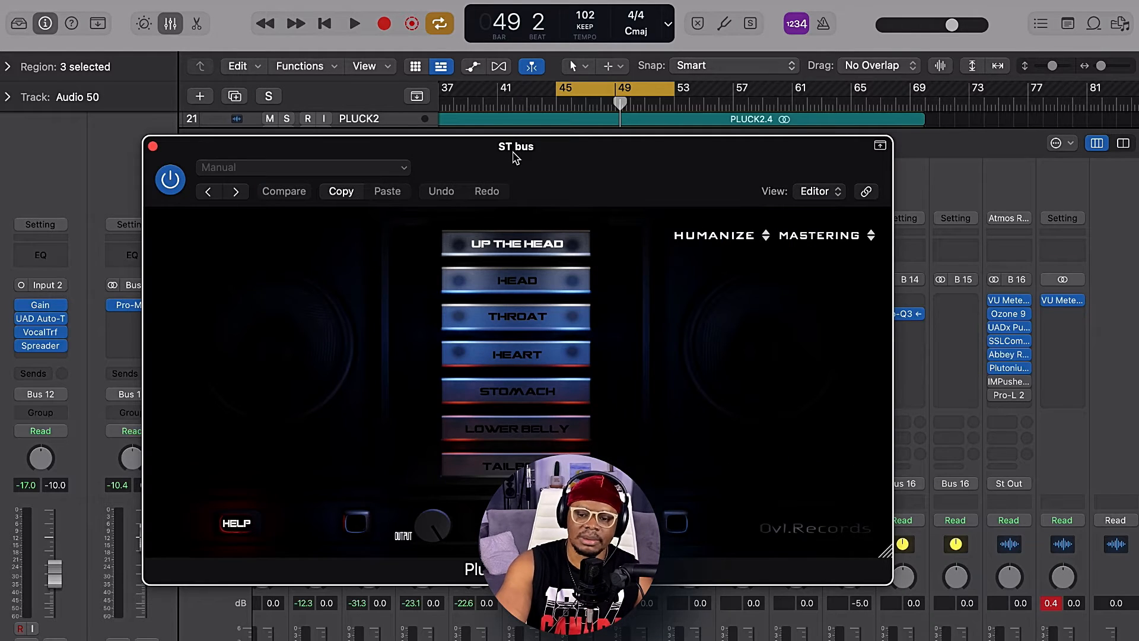
# Step: Reposition the PlutoniumXTra window and look through its Humanize and Mastering option lists
pyautogui.moveTo(514, 155); pyautogui.dragTo(531, 115)
pyautogui.click(772, 200)
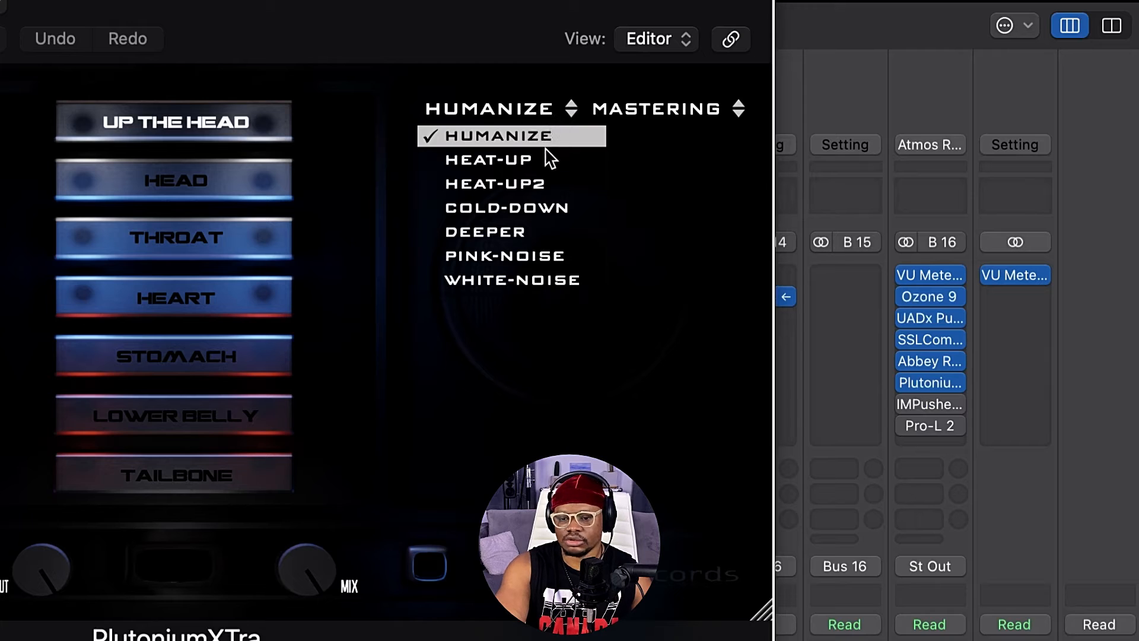
pyautogui.click(655, 108)
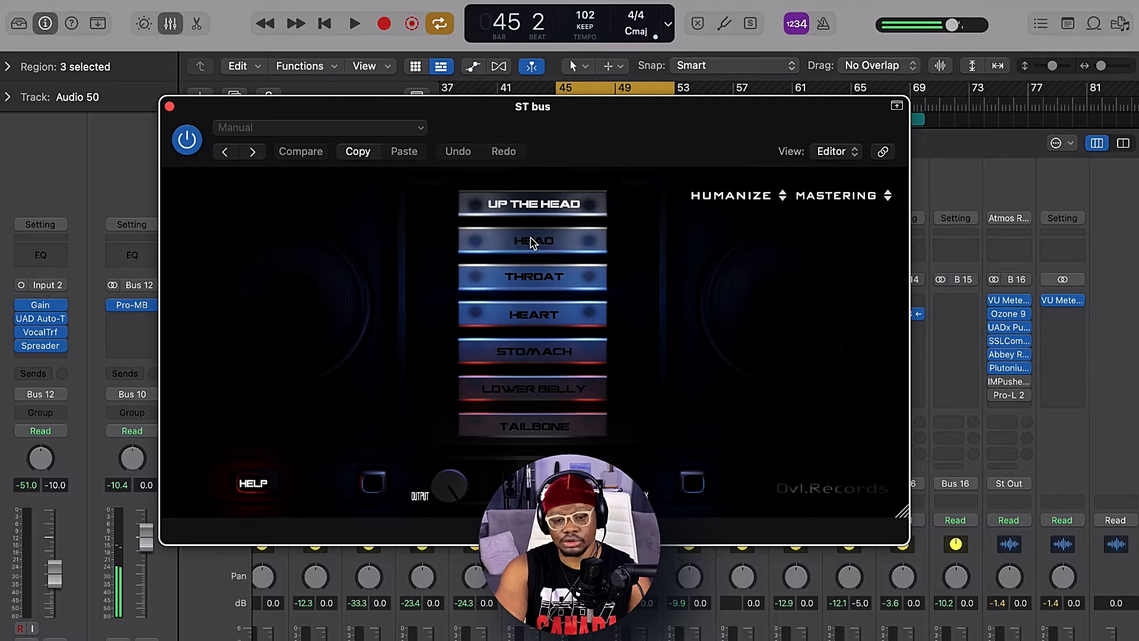
# Step: Play the loop while auditioning PlutoniumXTra's Head, Throat, Heart and Stomach settings, and close the plug-in window and the mixer
pyautogui.press('space')
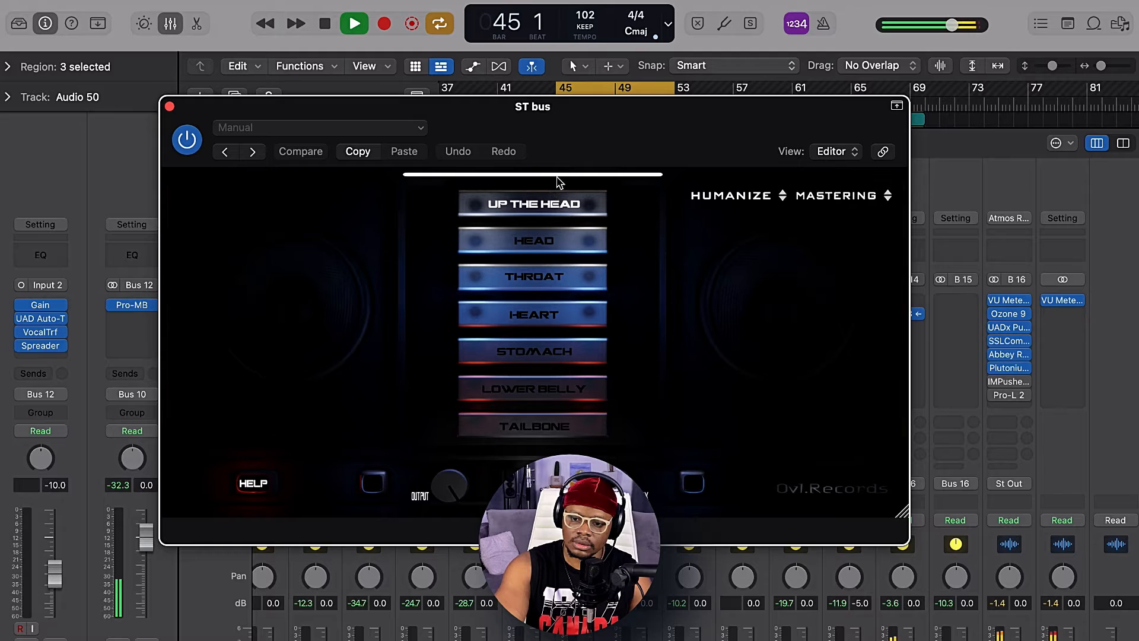
pyautogui.moveTo(586, 140); pyautogui.dragTo(595, 94)
pyautogui.click(543, 198)
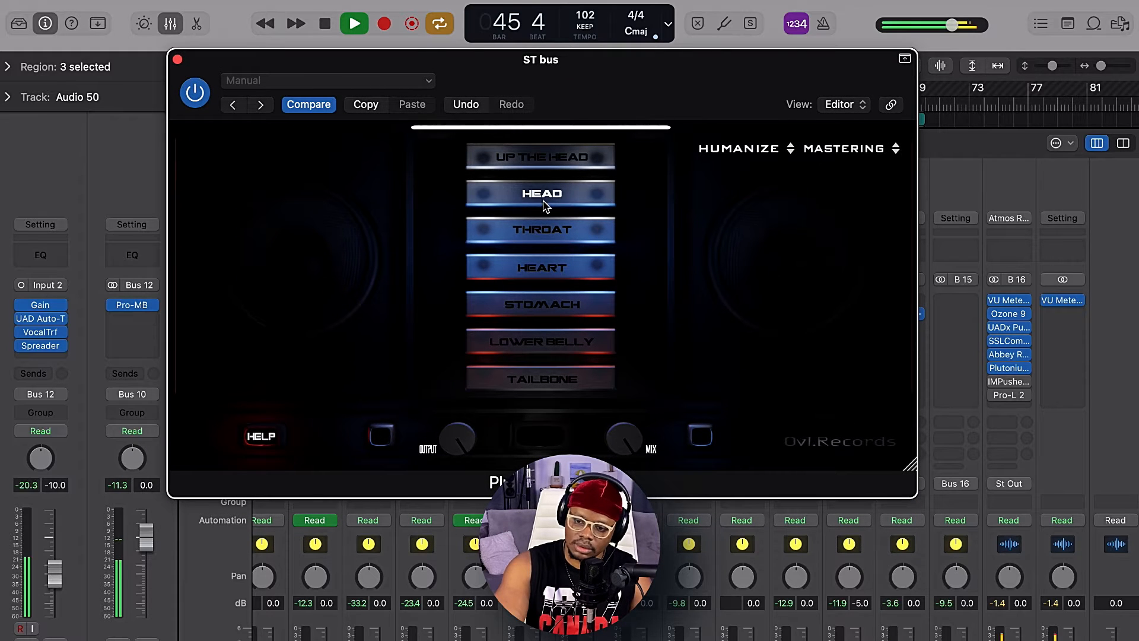
pyautogui.click(540, 234)
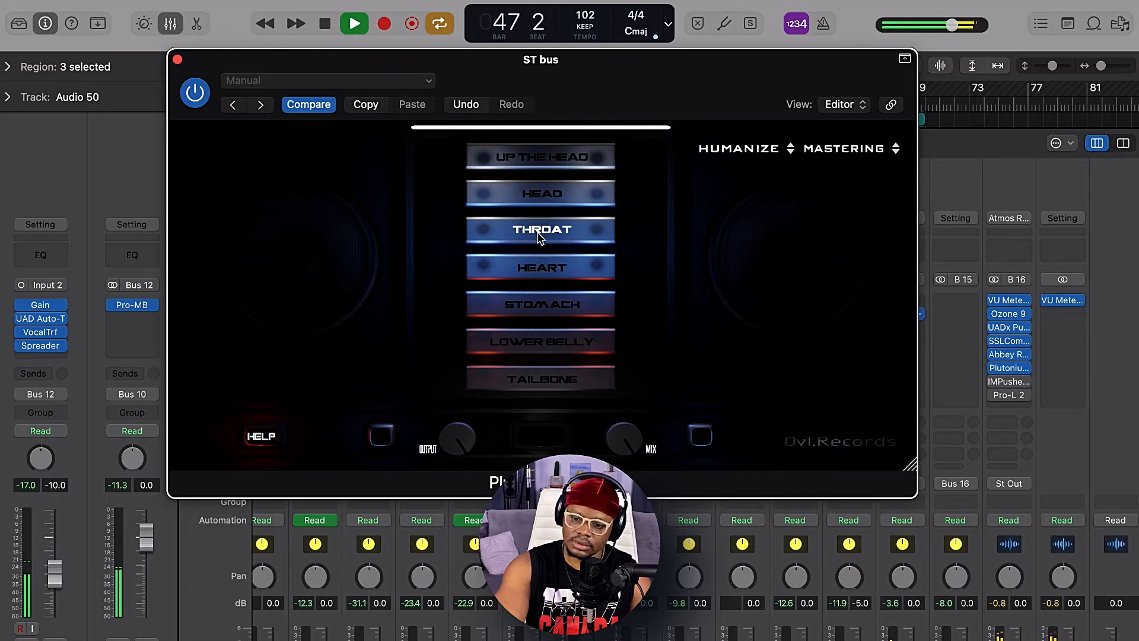
pyautogui.click(545, 274)
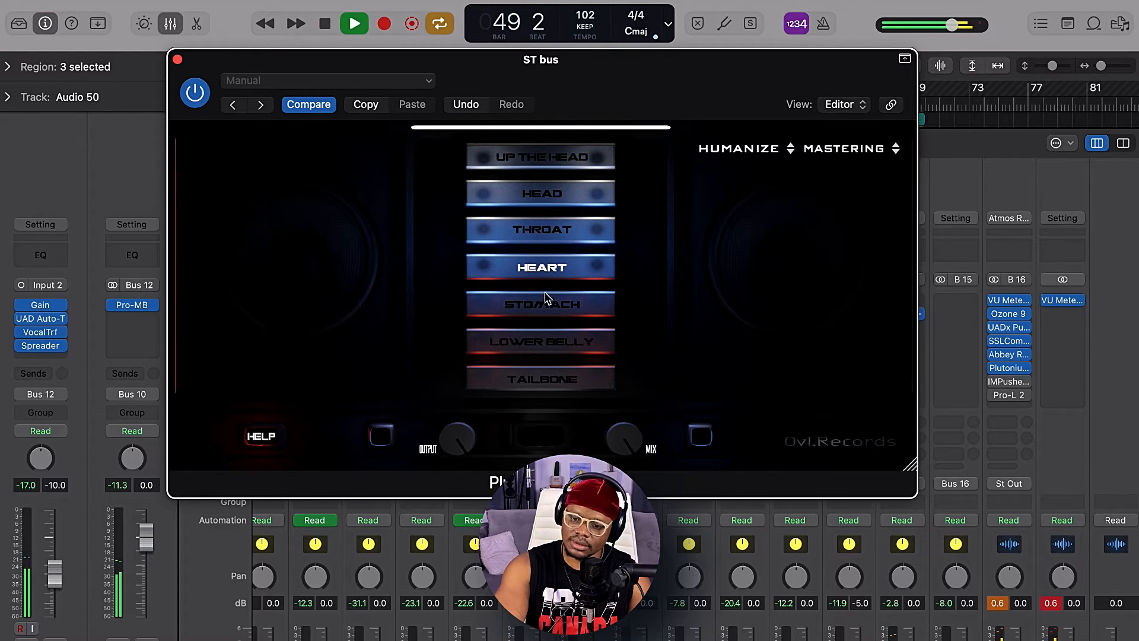
pyautogui.click(534, 310)
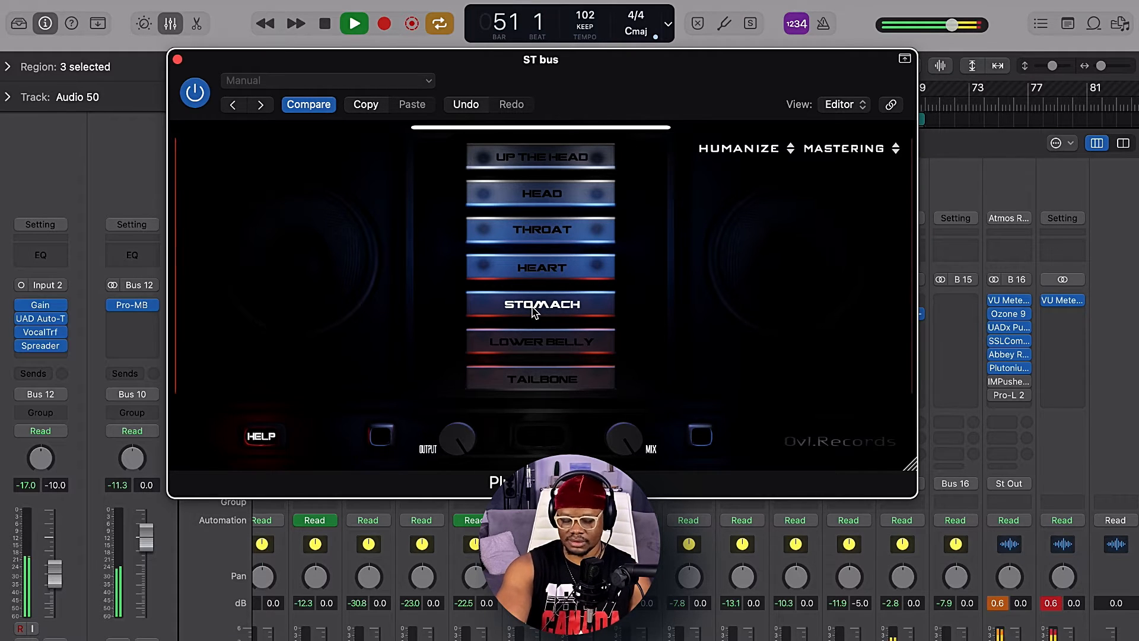
pyautogui.press('space')
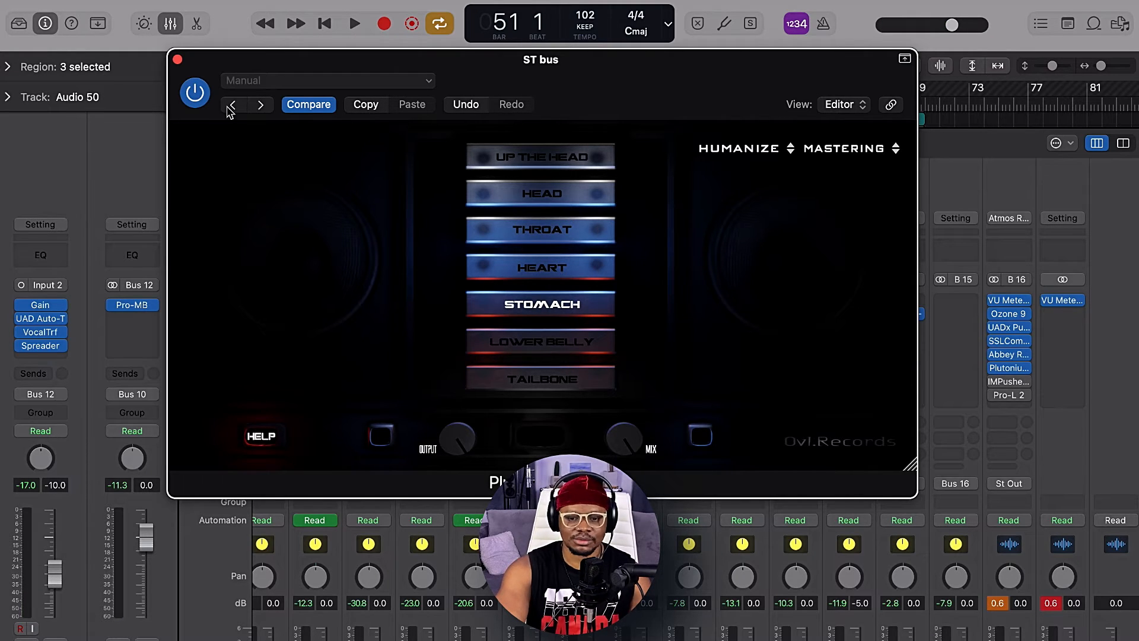
pyautogui.click(177, 59)
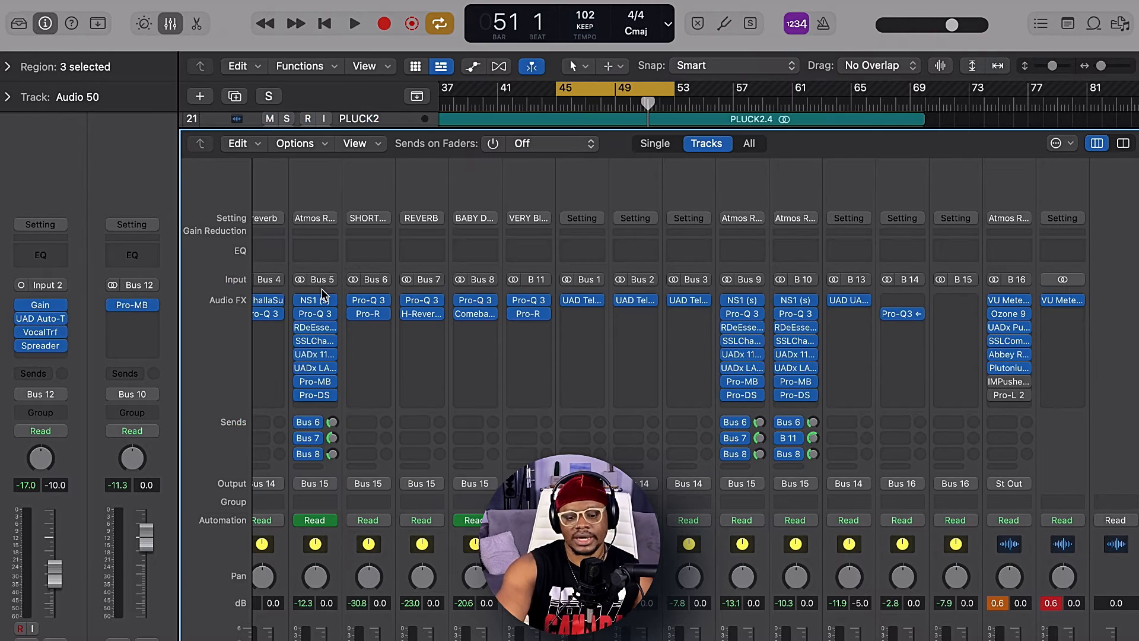
pyautogui.press('x')
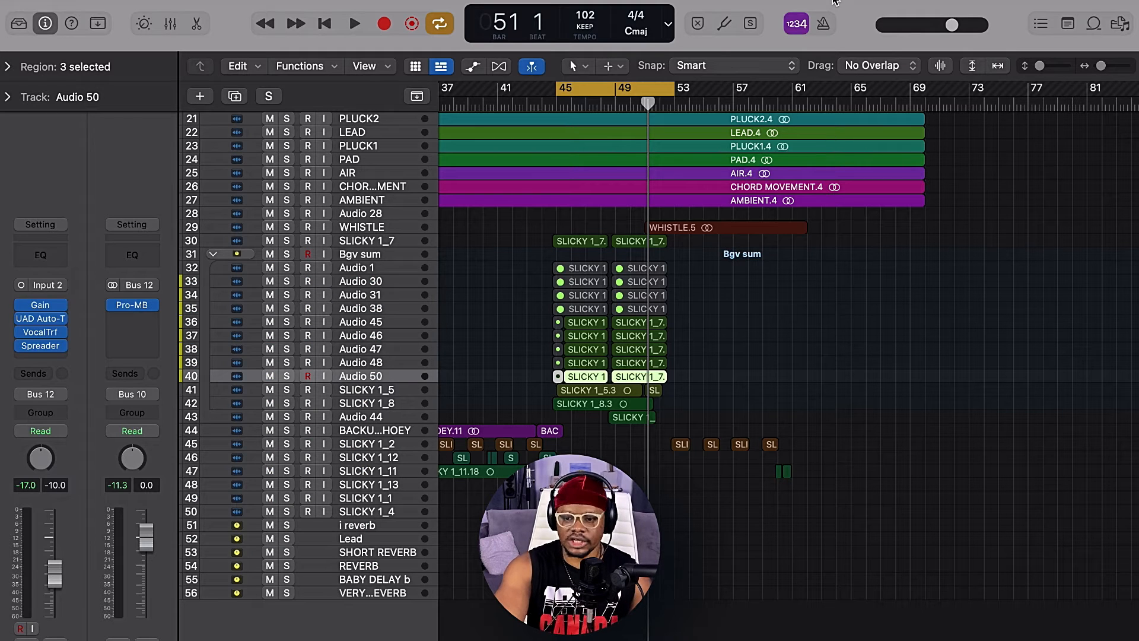